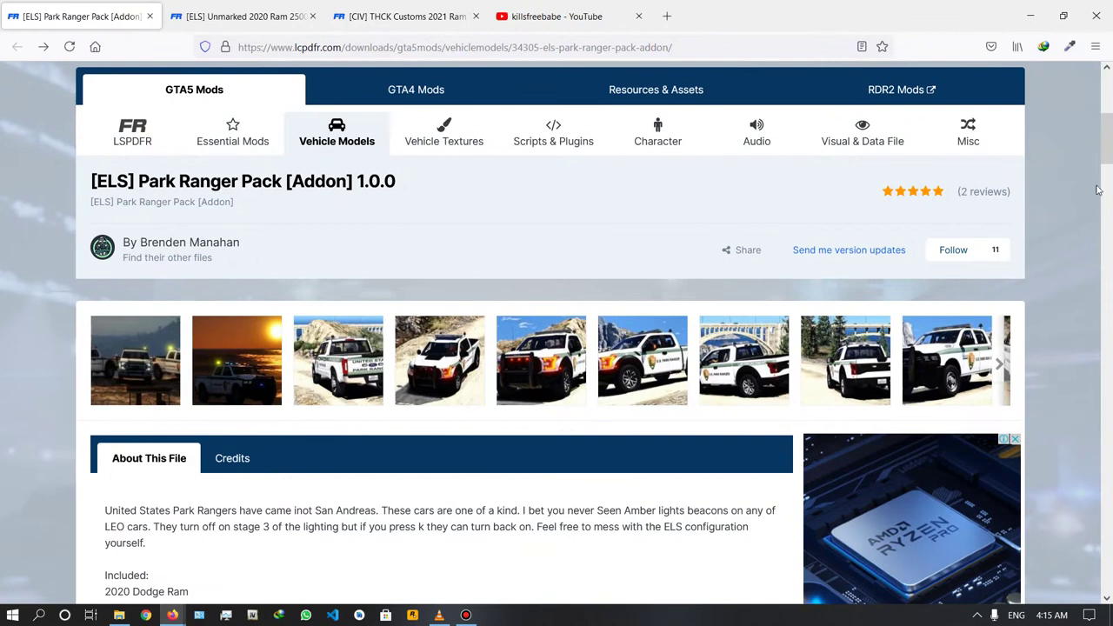
- Go to the download option on the Park Ranger Pack page and return to the desktop with the mod archives
left_click_drag(1104, 143, 1105, 198)
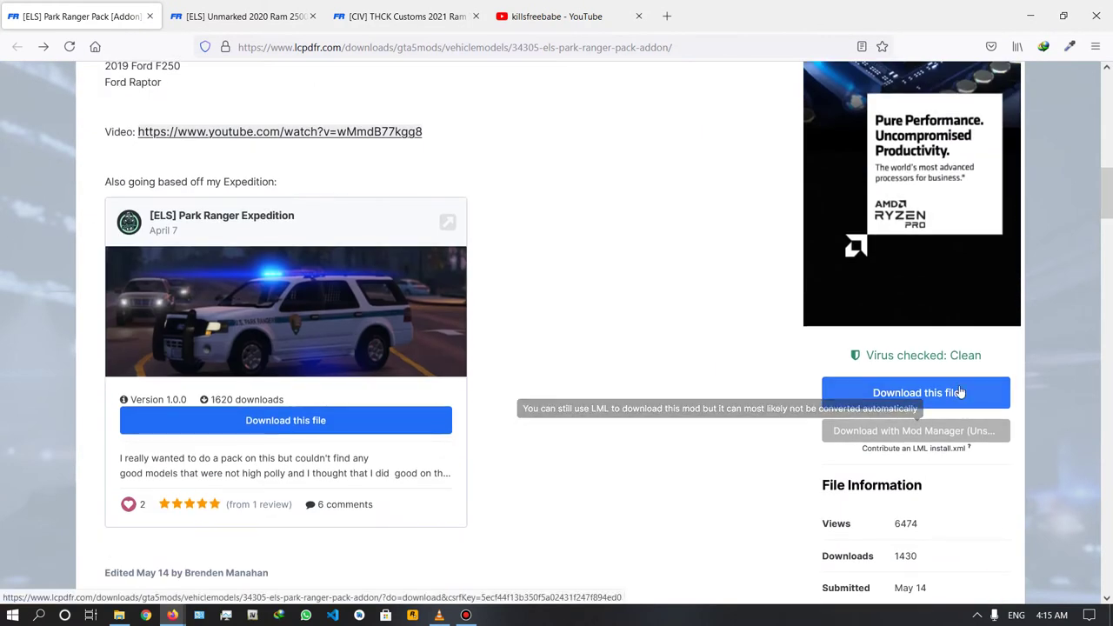
left_click(955, 387)
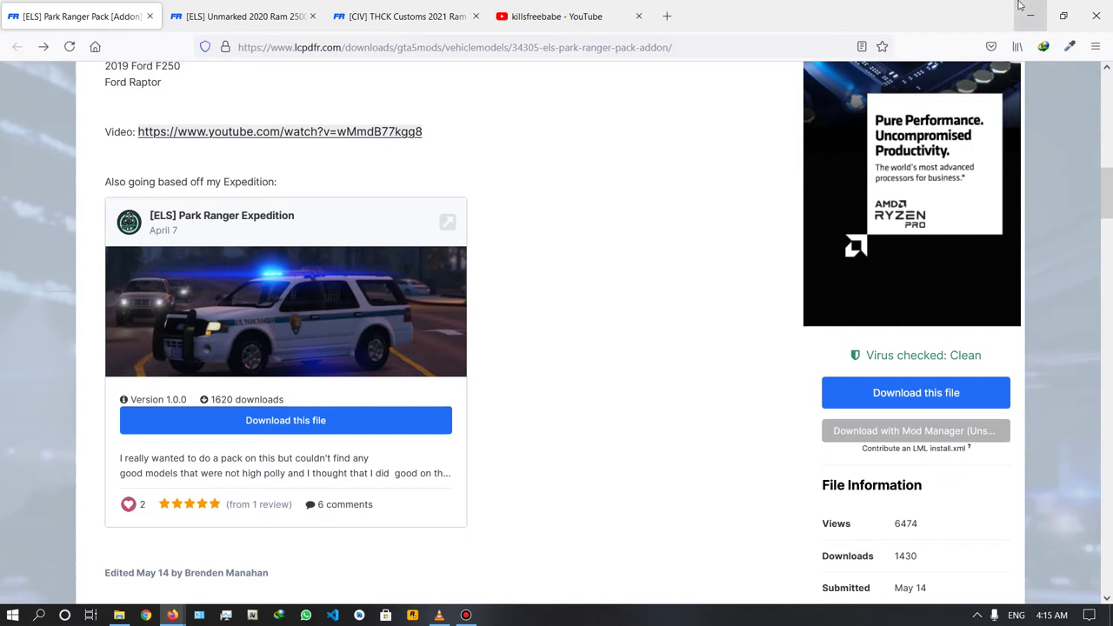
left_click(1026, 10)
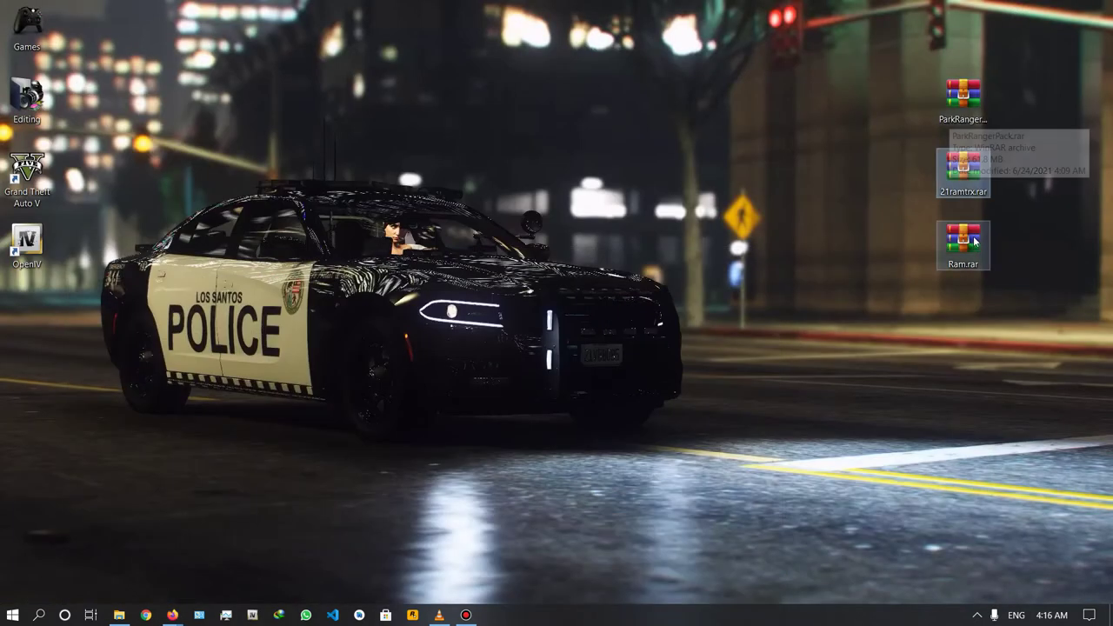
left_click(971, 270)
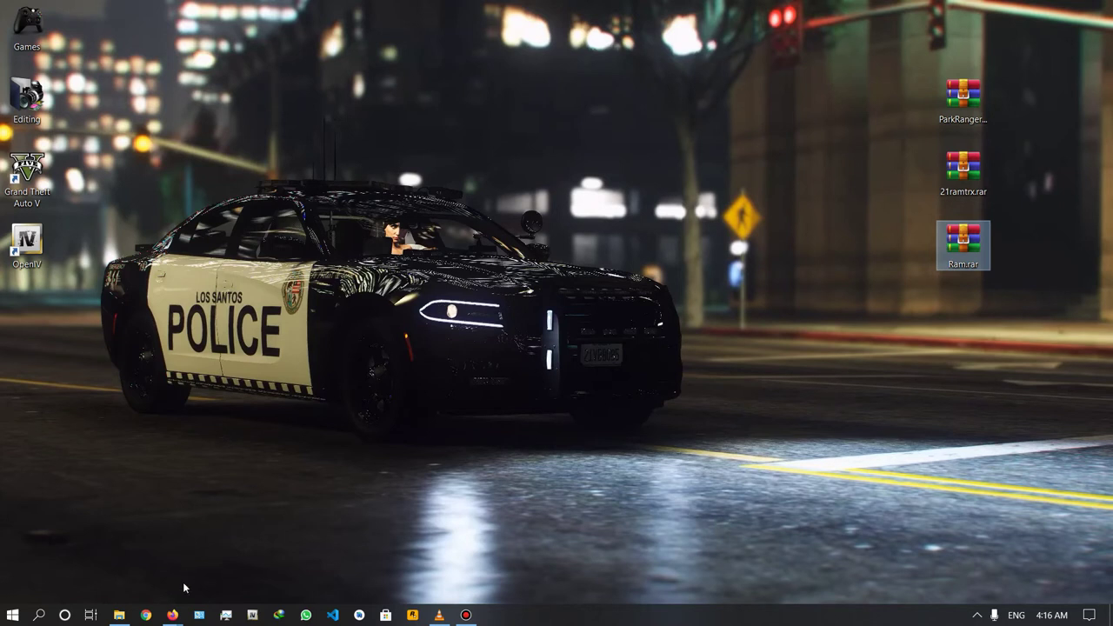
- View the uploads on the open YouTube channel page in the browser and return to the desktop
mouse_move(174, 612)
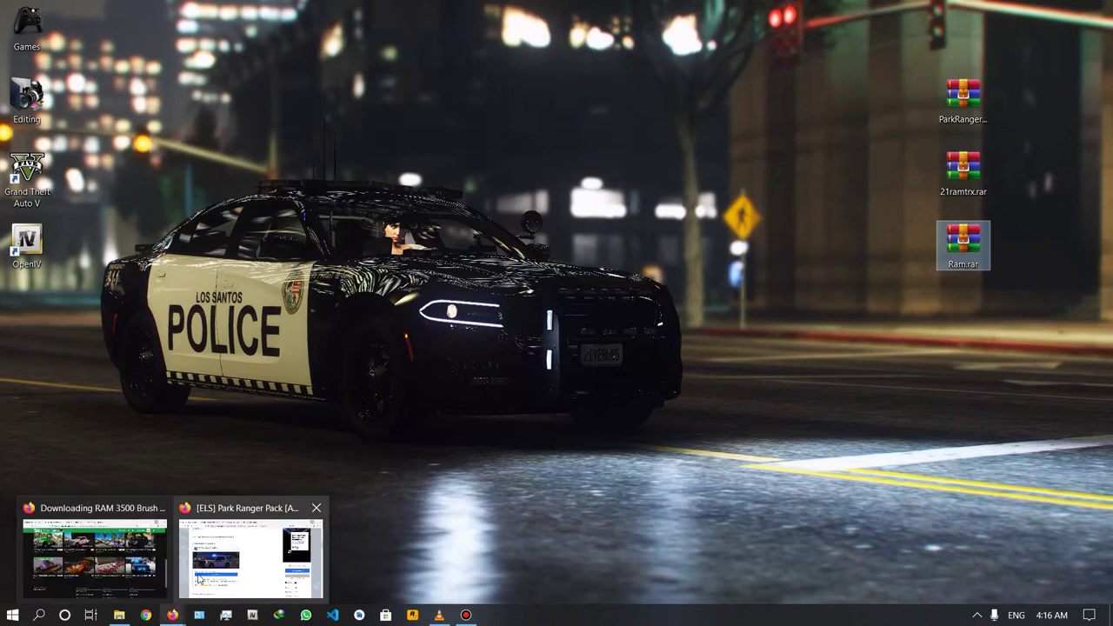
left_click(284, 513)
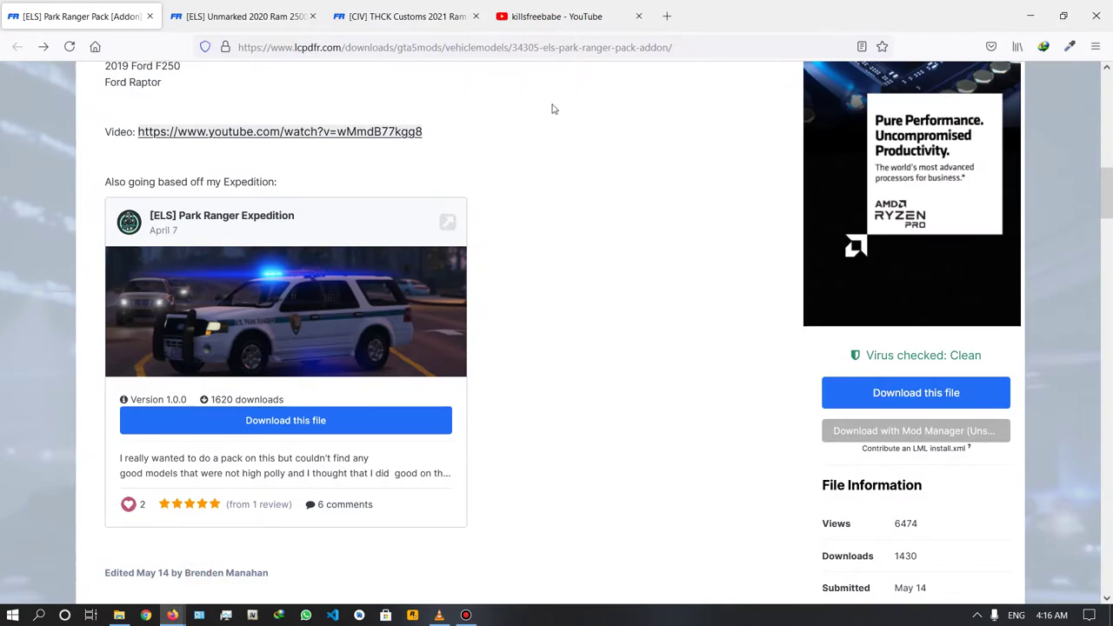
left_click(556, 16)
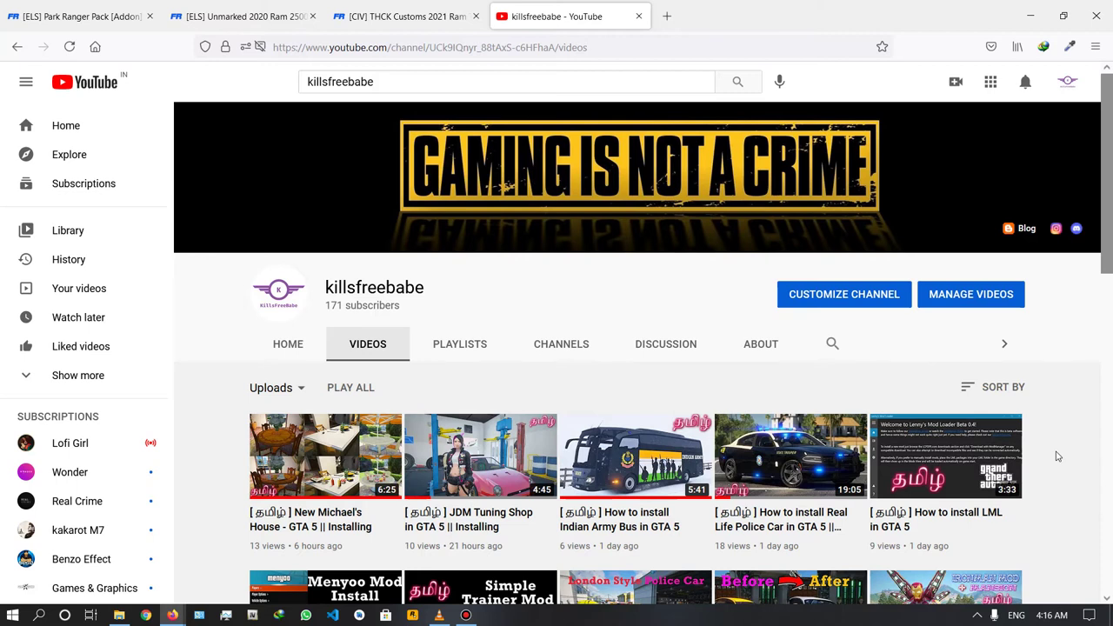
left_click(1026, 13)
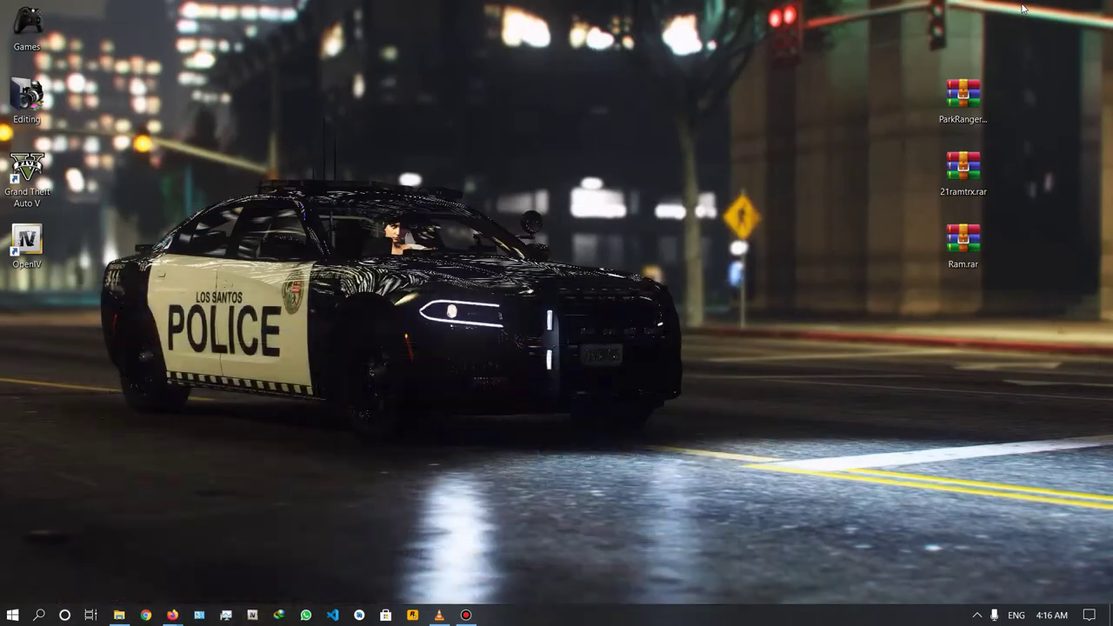
- Extract the parkranger folder from the File folder of ParkRangerPack.rar to the desktop
double_click(964, 100)
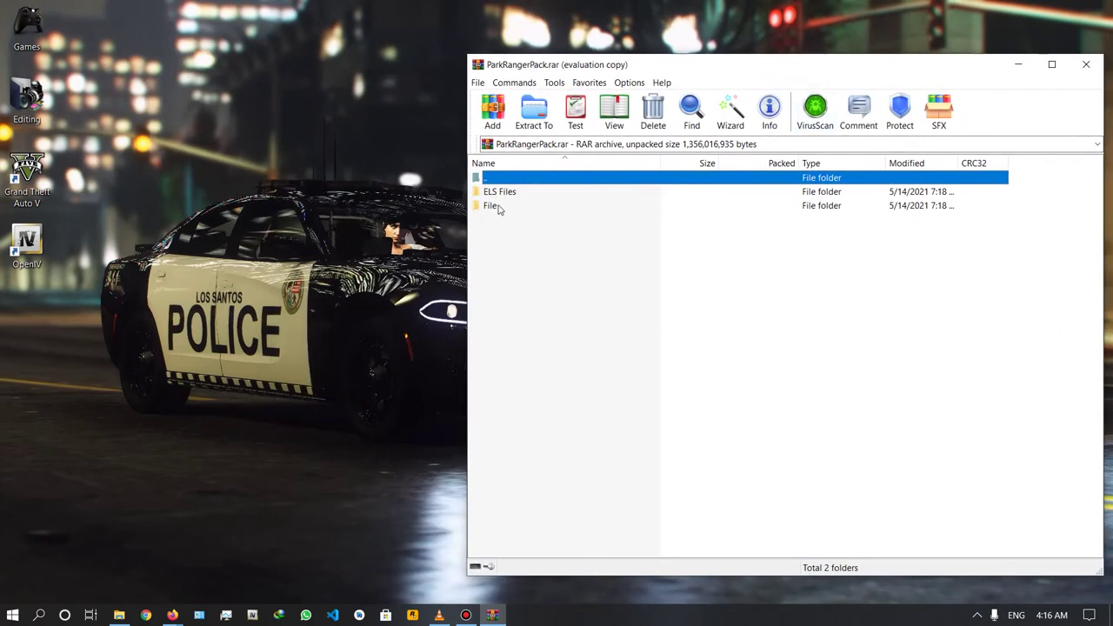
double_click(498, 208)
left_click(510, 191)
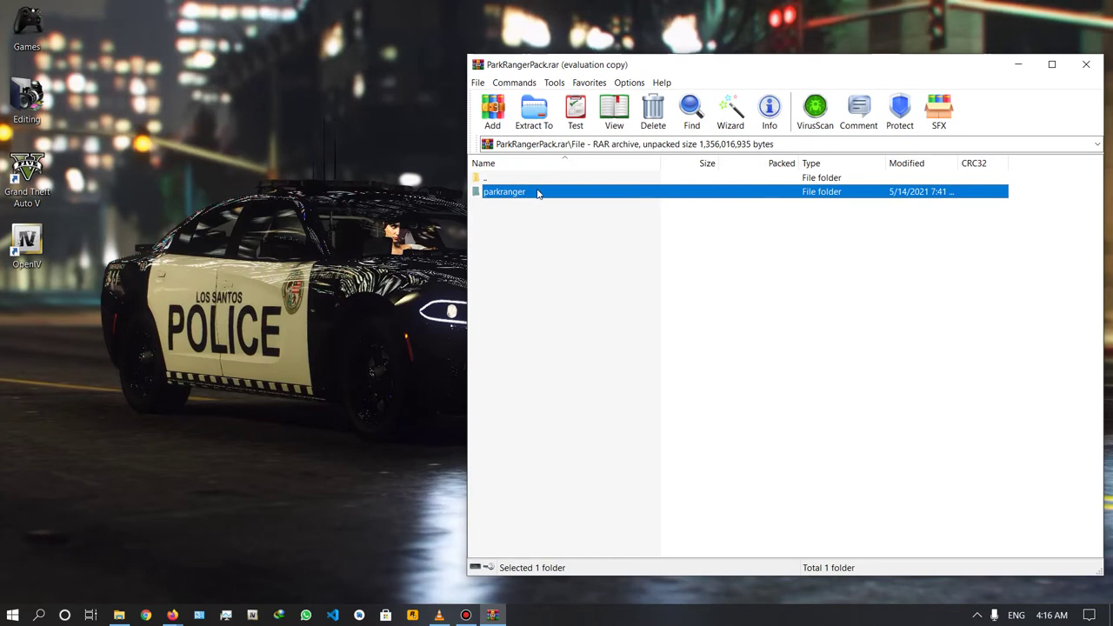
left_click_drag(526, 193, 405, 174)
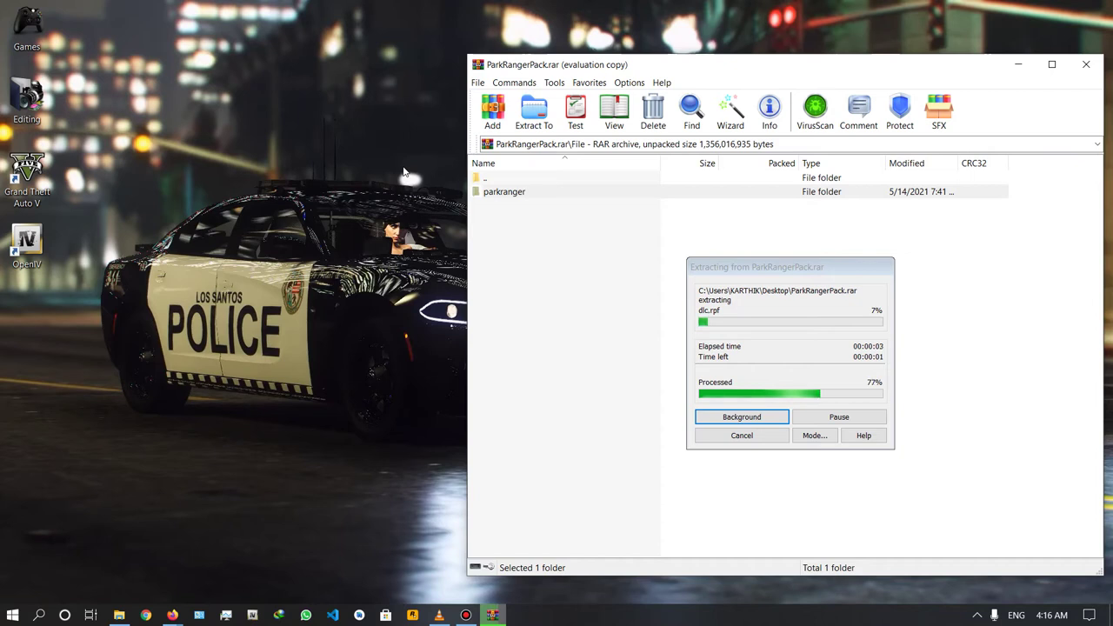
key("KP_Add")
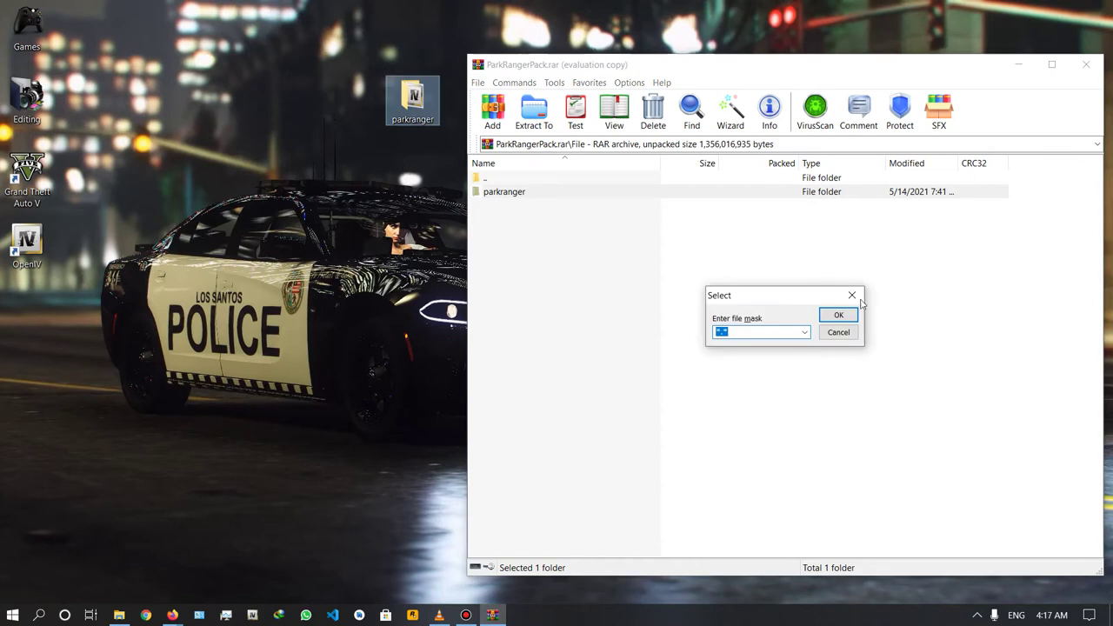
left_click(852, 294)
- Select the three XML files in the archive's ELS Files folder and move the archive window aside
key("BackSpace")
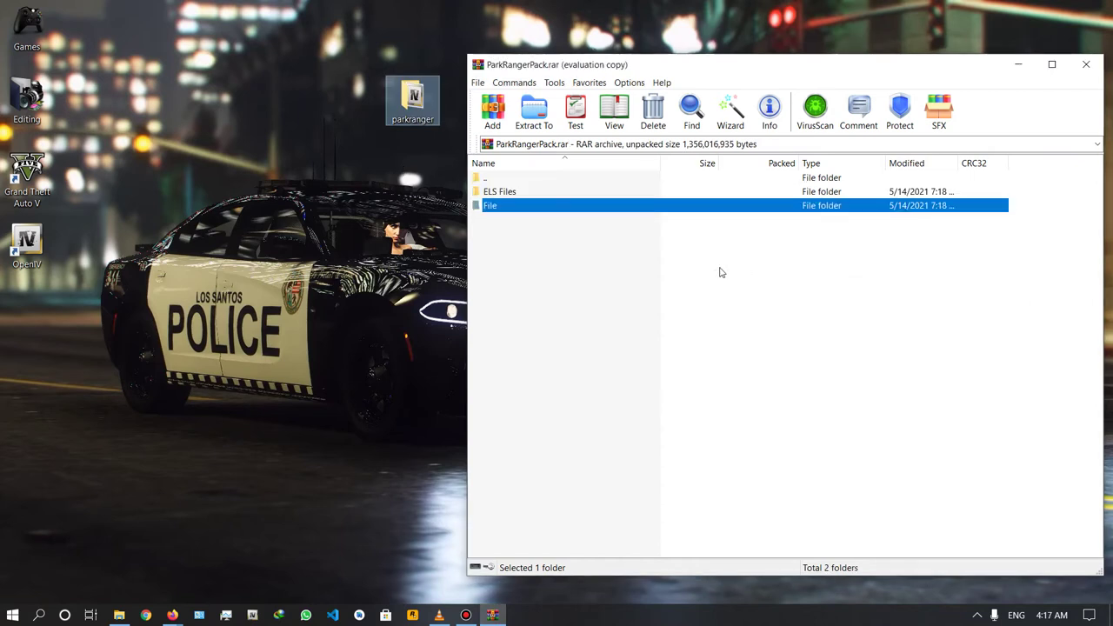
left_click(541, 193)
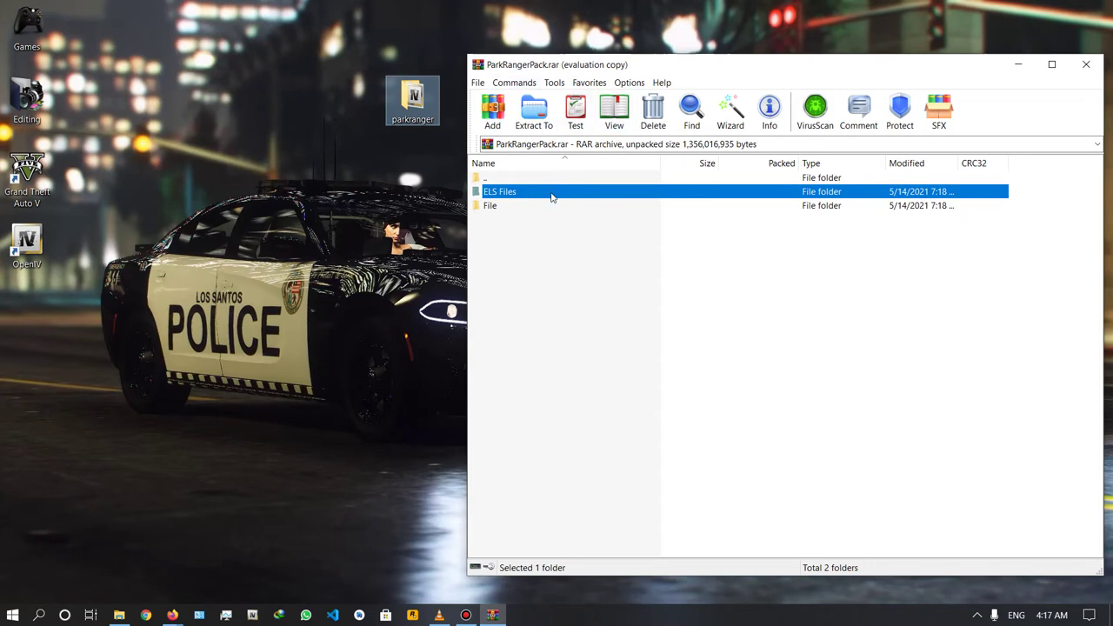
double_click(553, 193)
left_click_drag(716, 261, 539, 198)
left_click_drag(738, 67, 884, 67)
left_click(203, 455)
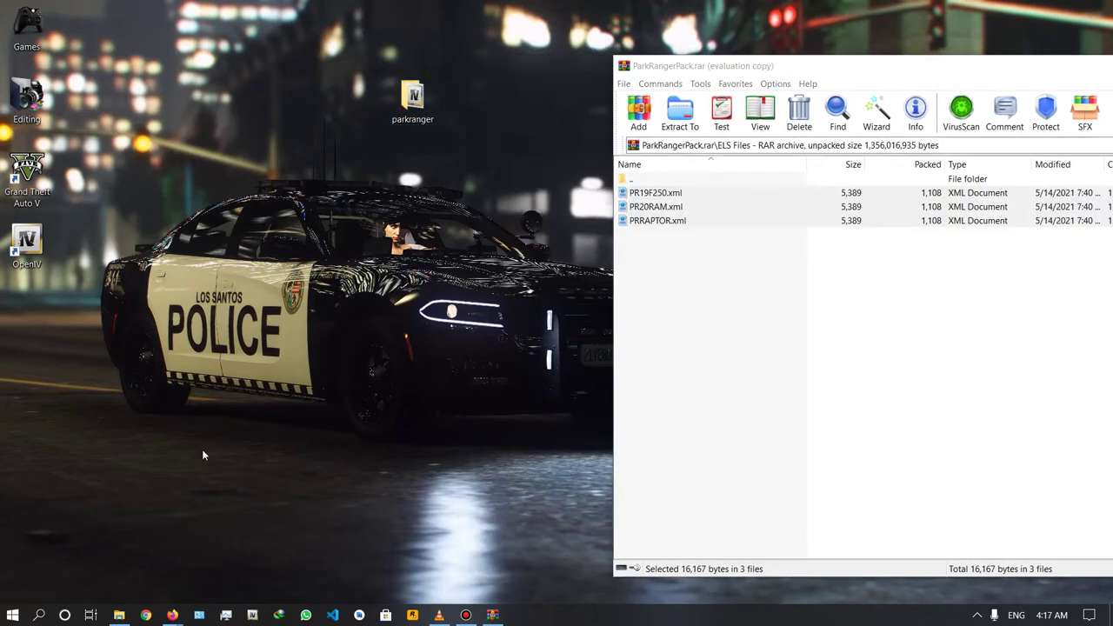
- Copy PR19F250.xml, PR20RAM.xml and PRRAPTOR.xml from the archive into the GTAV\ELS\pack_default folder
left_click(119, 615)
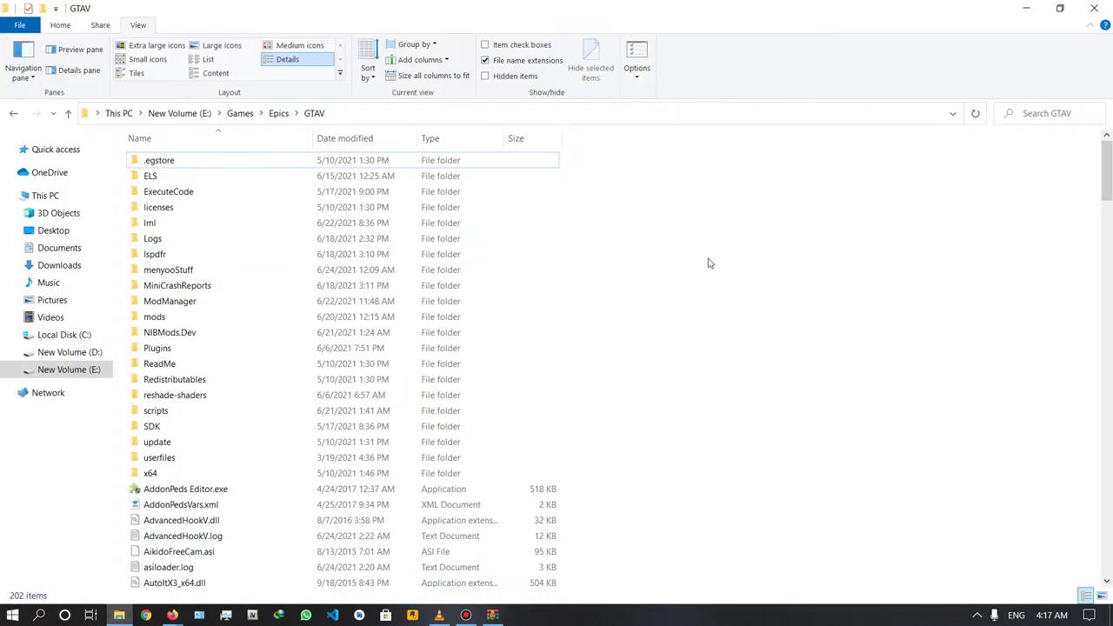
left_click(292, 178)
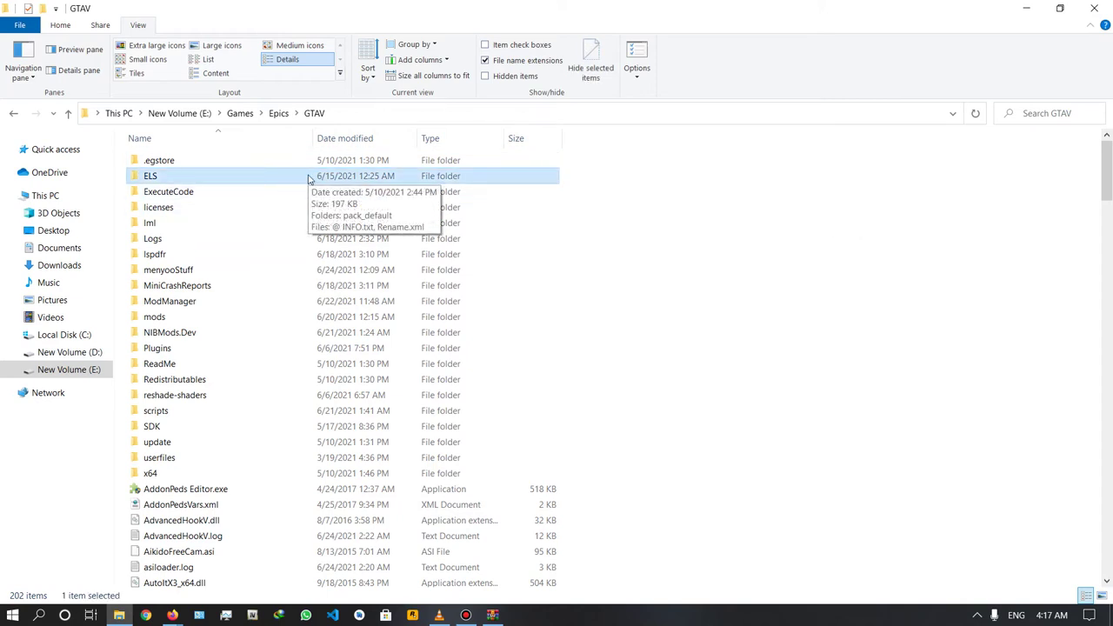
double_click(308, 175)
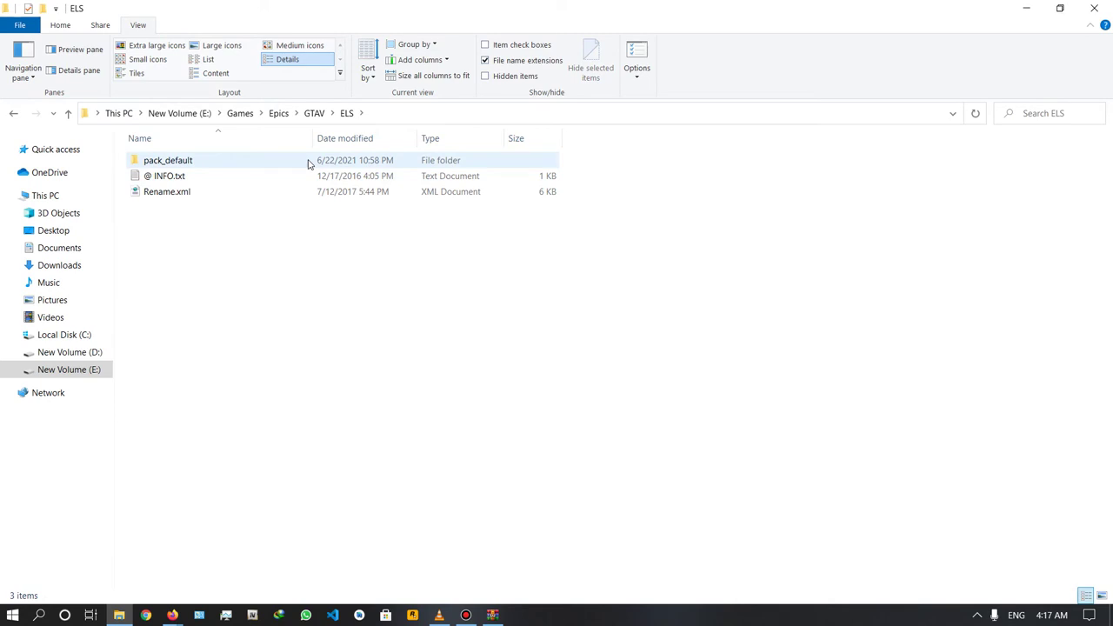
left_click(306, 159)
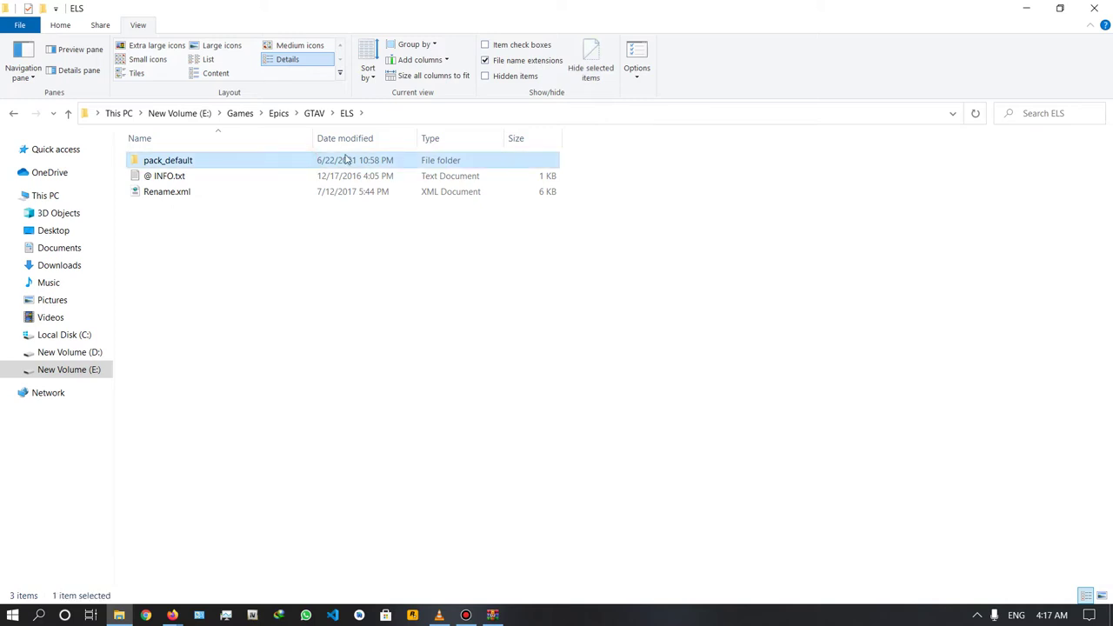
double_click(345, 160)
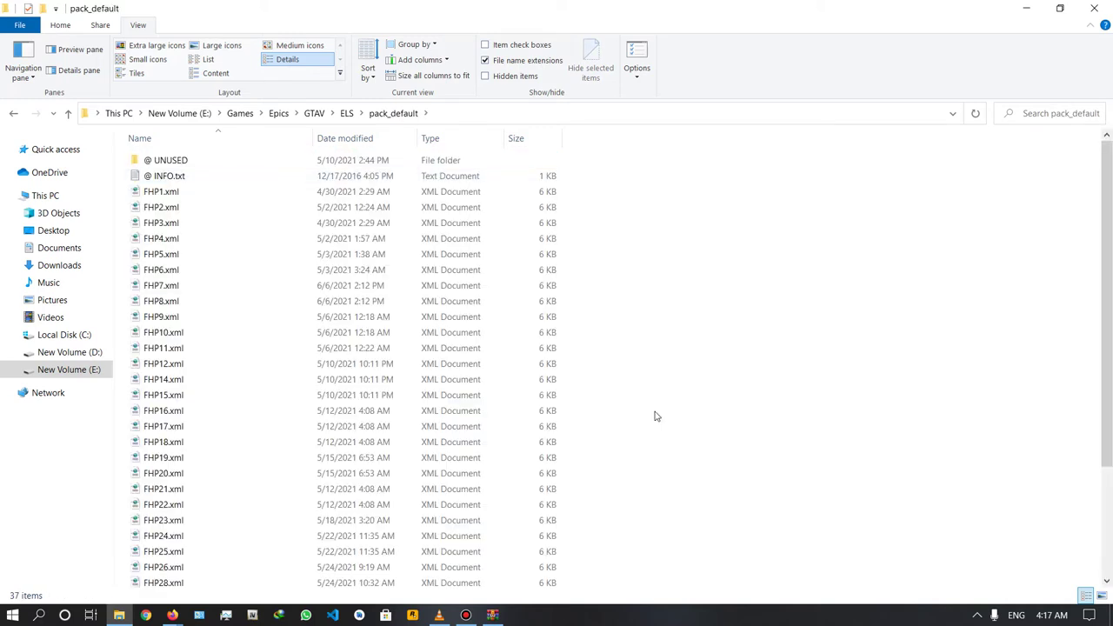
left_click(492, 615)
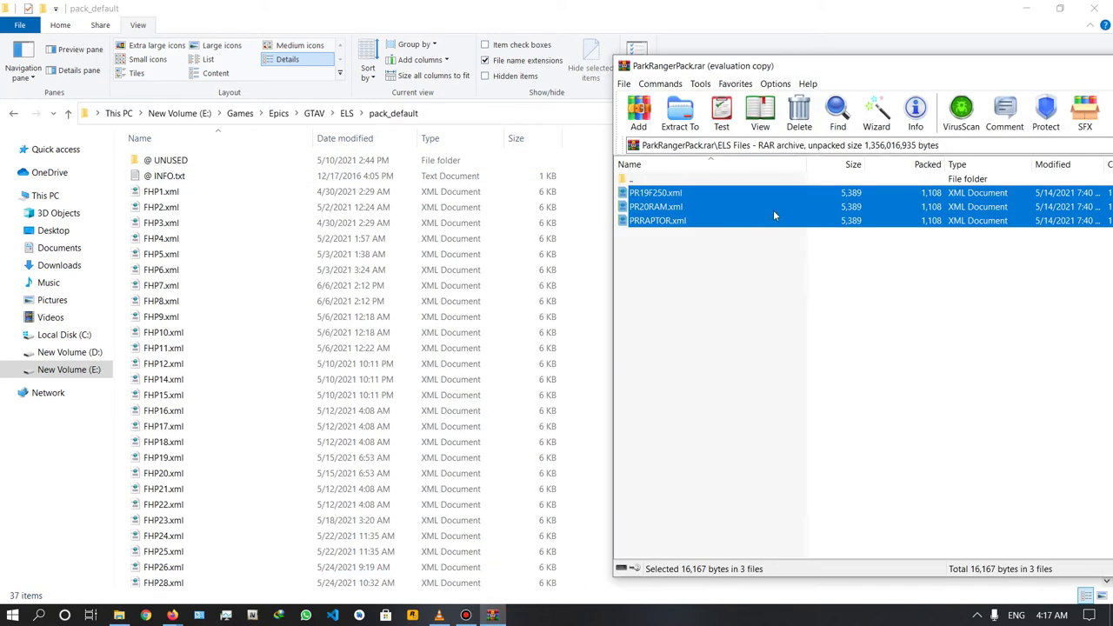
left_click_drag(783, 219, 586, 294)
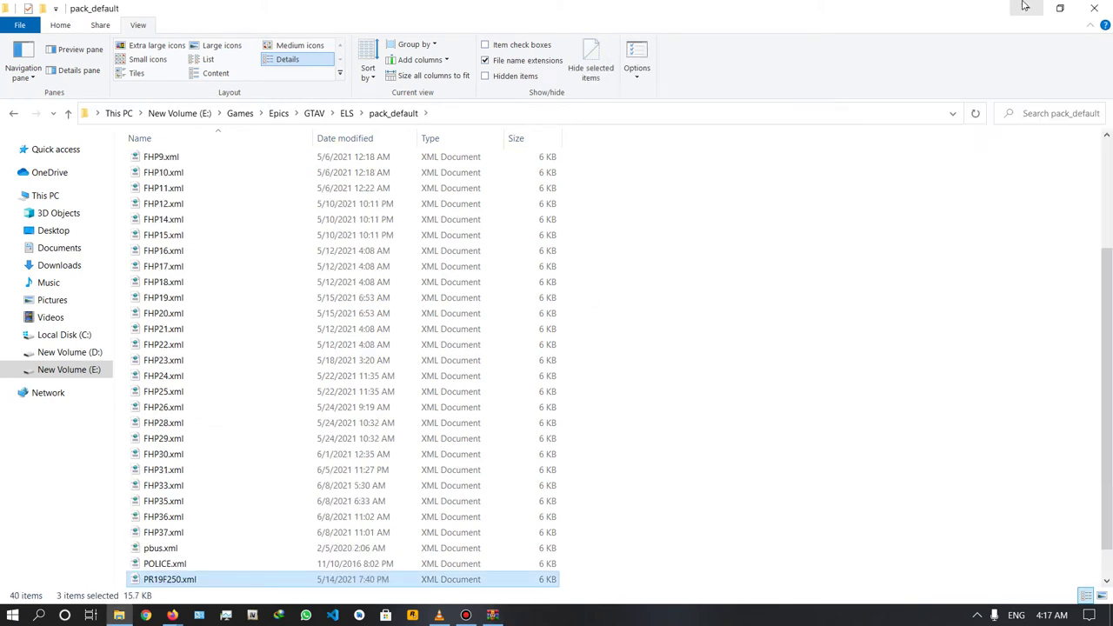
- Launch ModManager.UI.exe from the ModManager folder in the GTAV directory
left_click(314, 114)
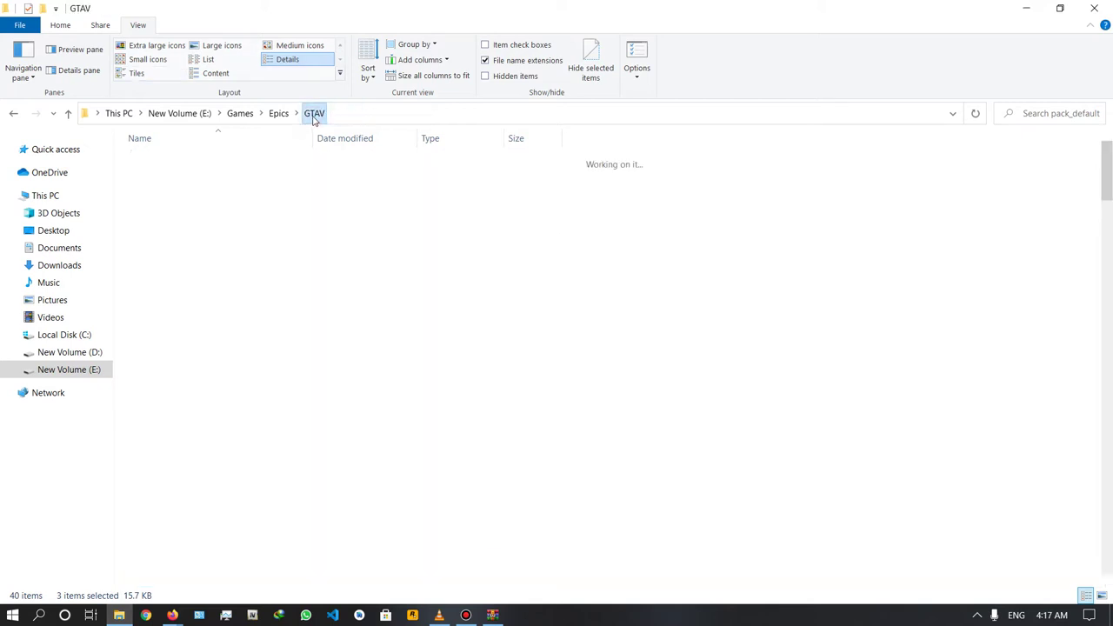
left_click(209, 301)
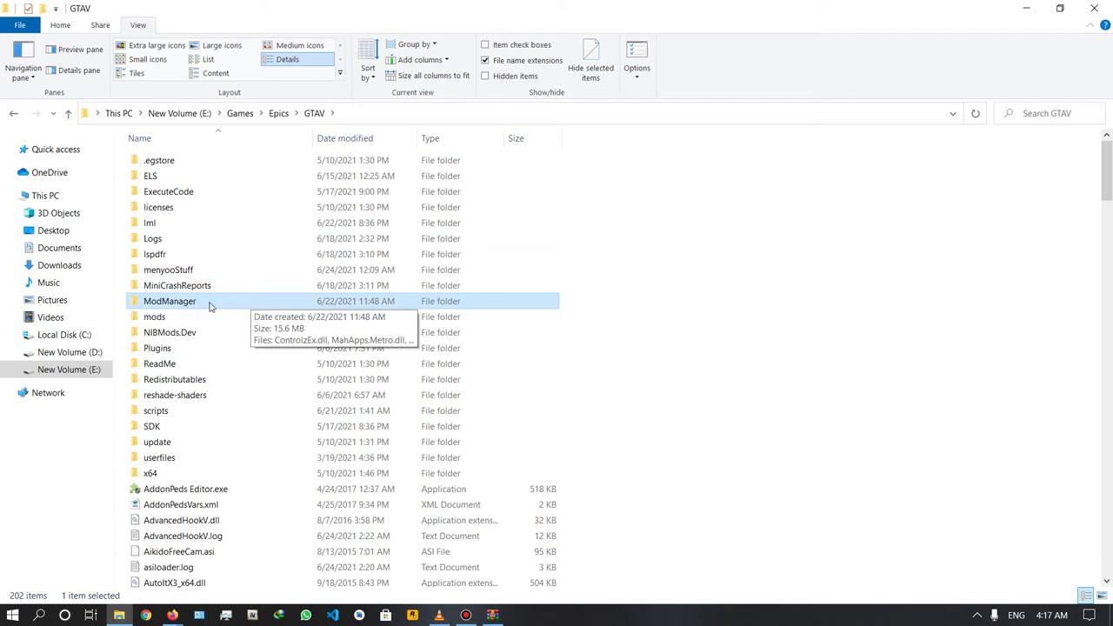
double_click(209, 303)
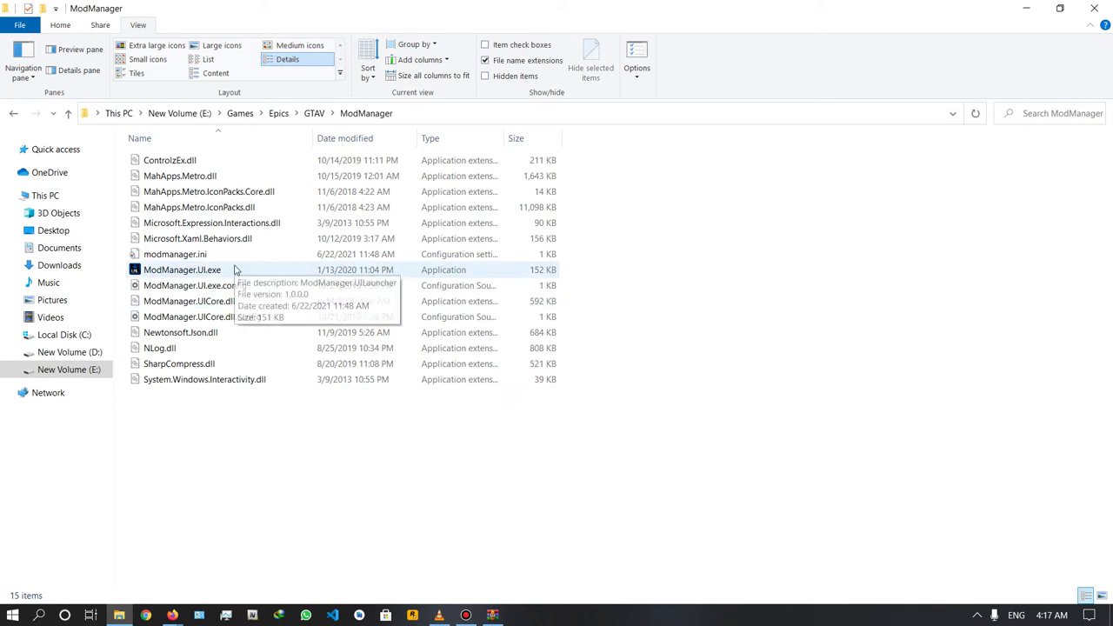
double_click(233, 270)
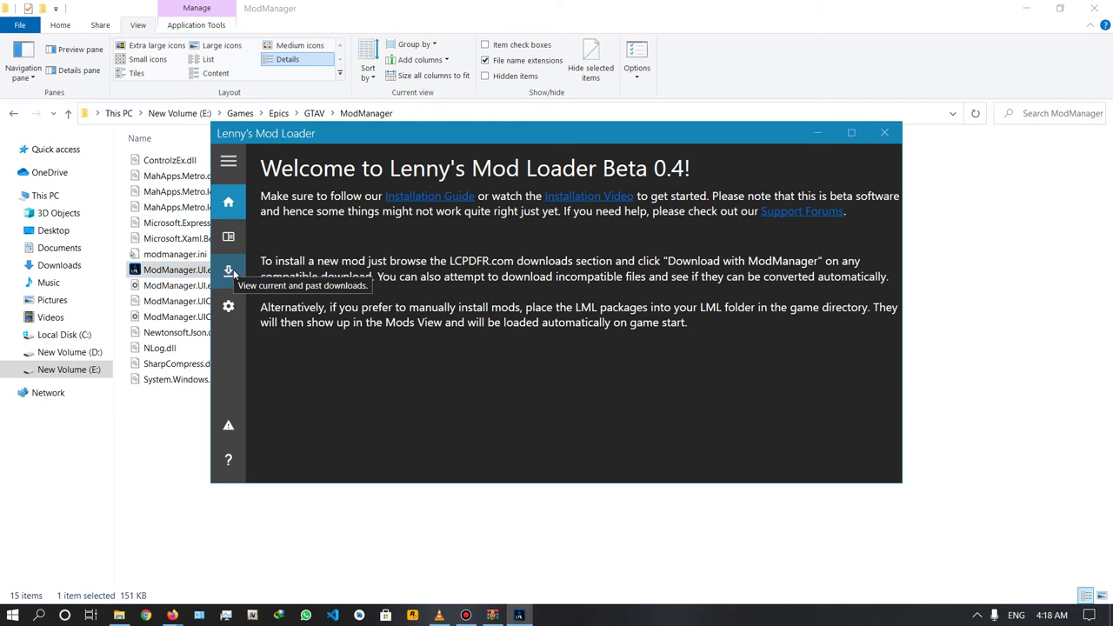
- Add the desktop's parkranger folder to Lenny's Mod Loader as an already downloaded mod
left_click(231, 272)
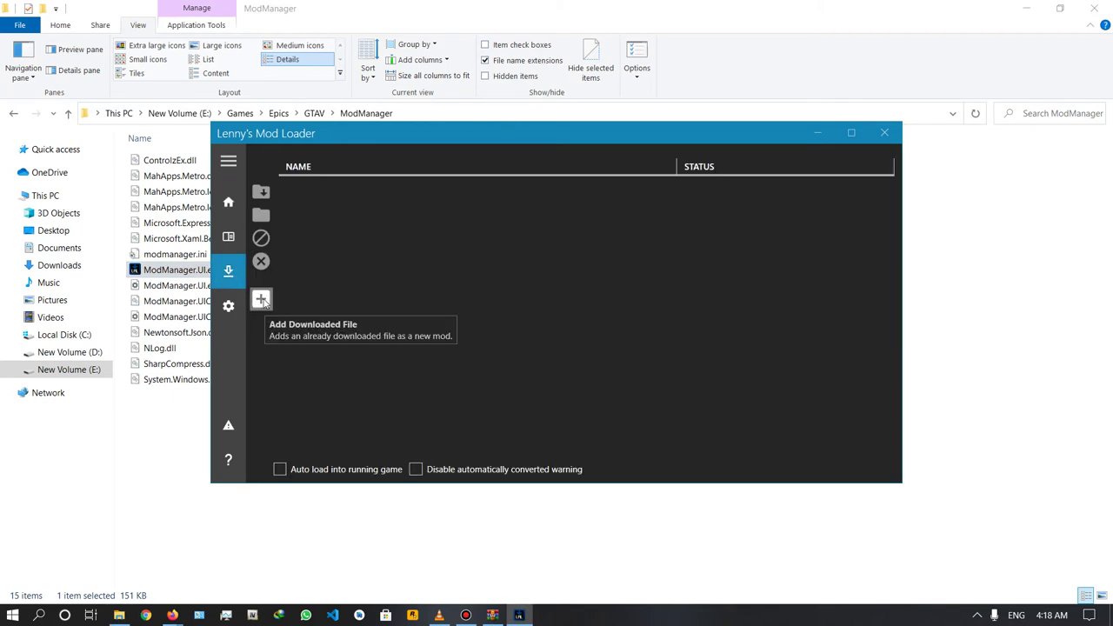
left_click(261, 299)
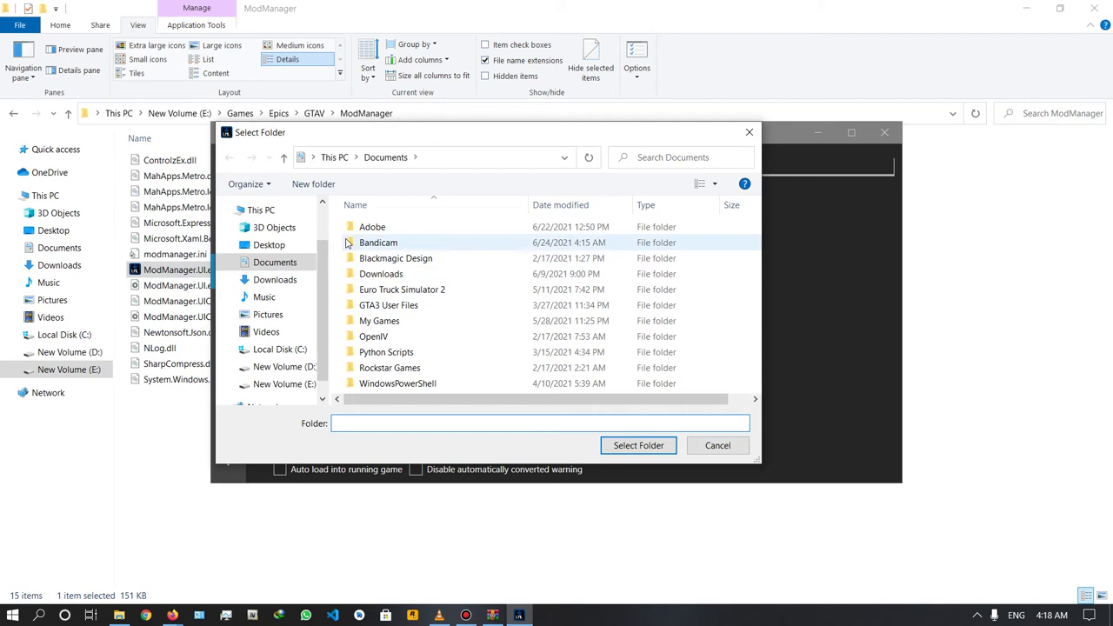
left_click(287, 247)
left_click(574, 247)
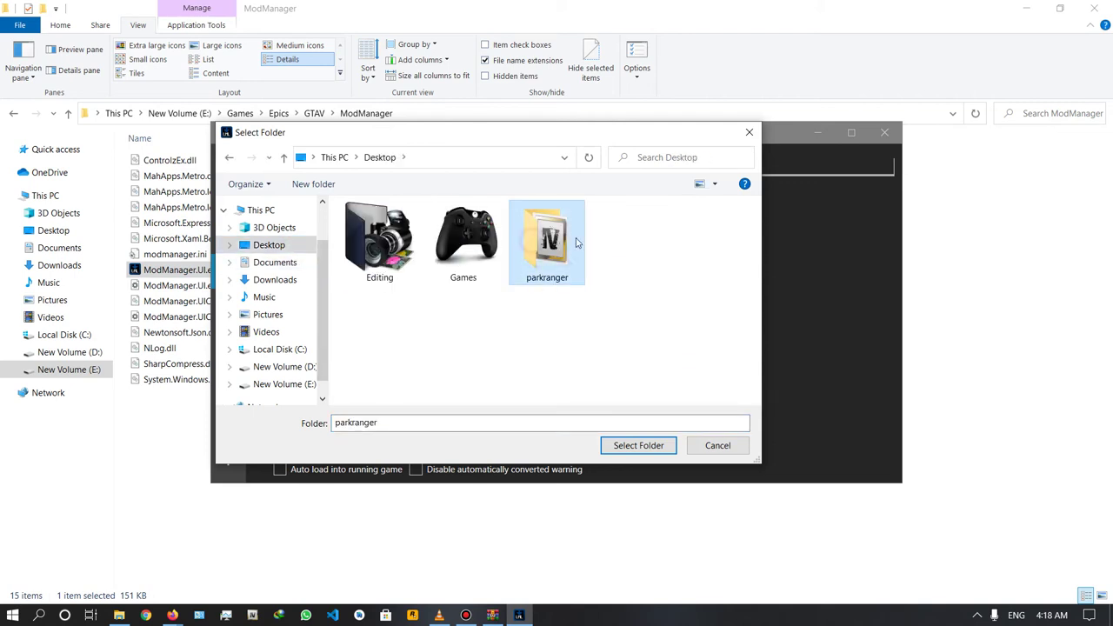
left_click(656, 447)
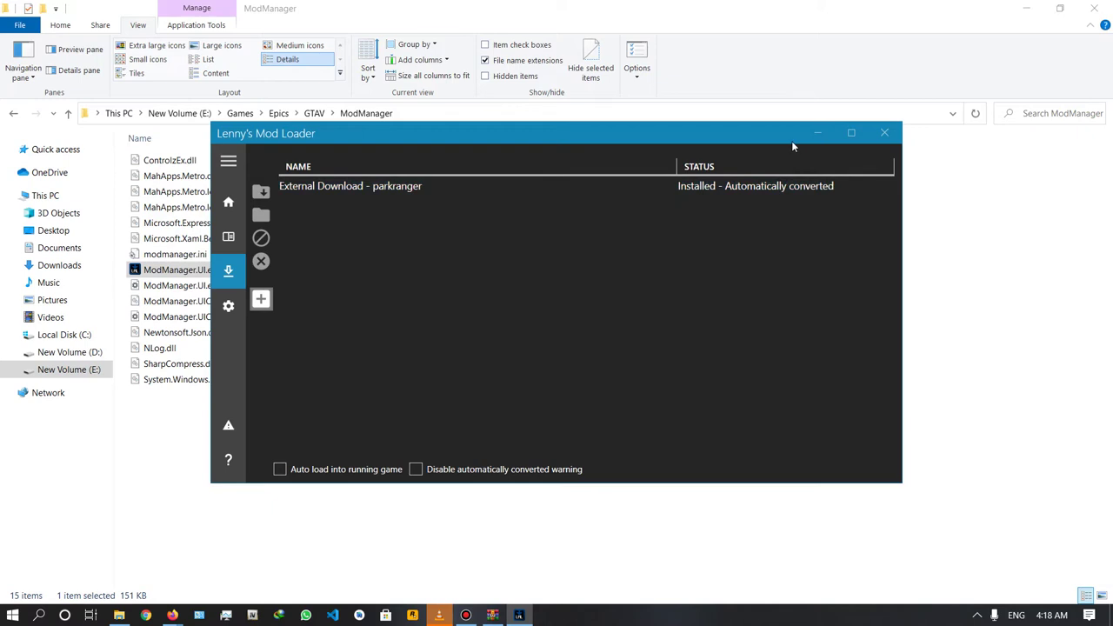
- Minimize the mod loader and the ModManager folder window, and close the ParkRangerPack.rar archive
left_click(817, 133)
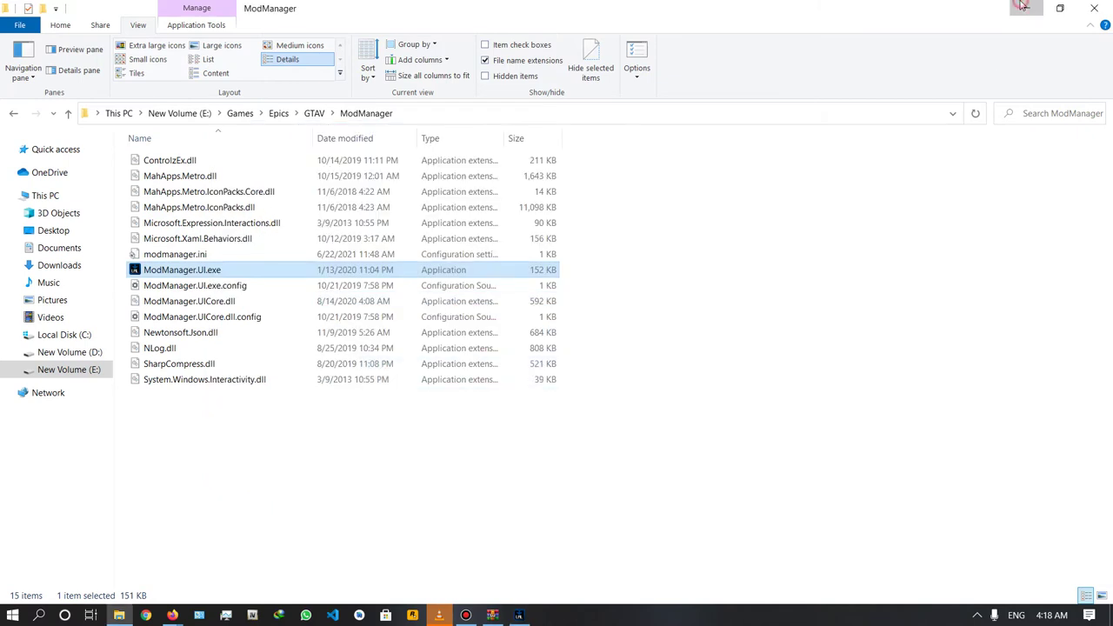
left_click(1025, 7)
left_click_drag(1004, 71, 763, 72)
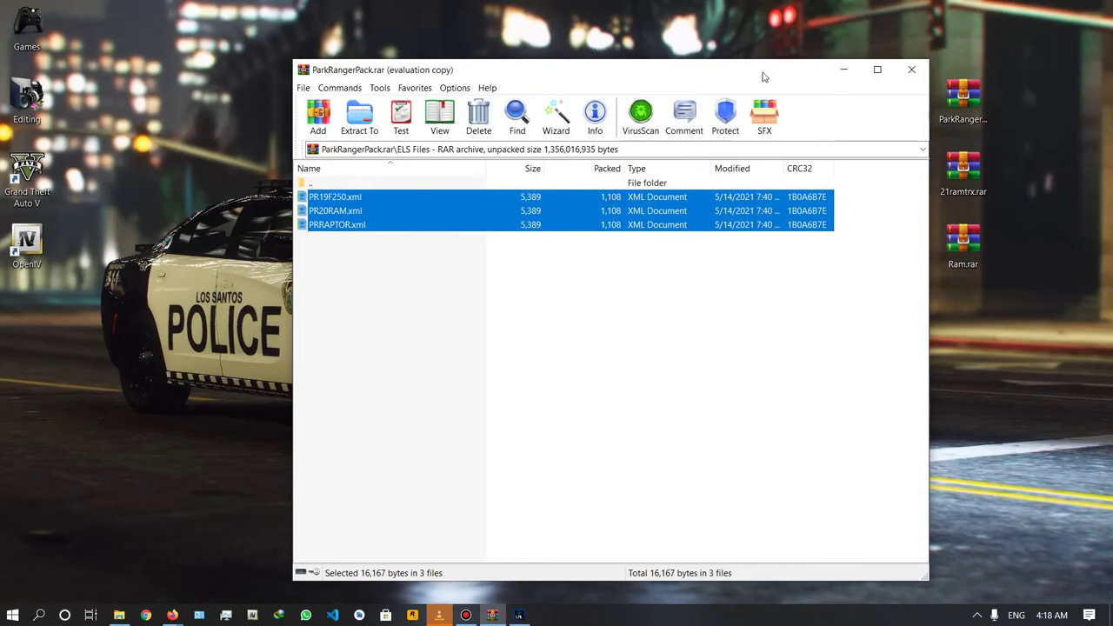
left_click(909, 71)
- Open 21ramtrx.rar from the desktop, dismiss the licence reminder and enter the 21ramtrx folder inside
left_click(962, 175)
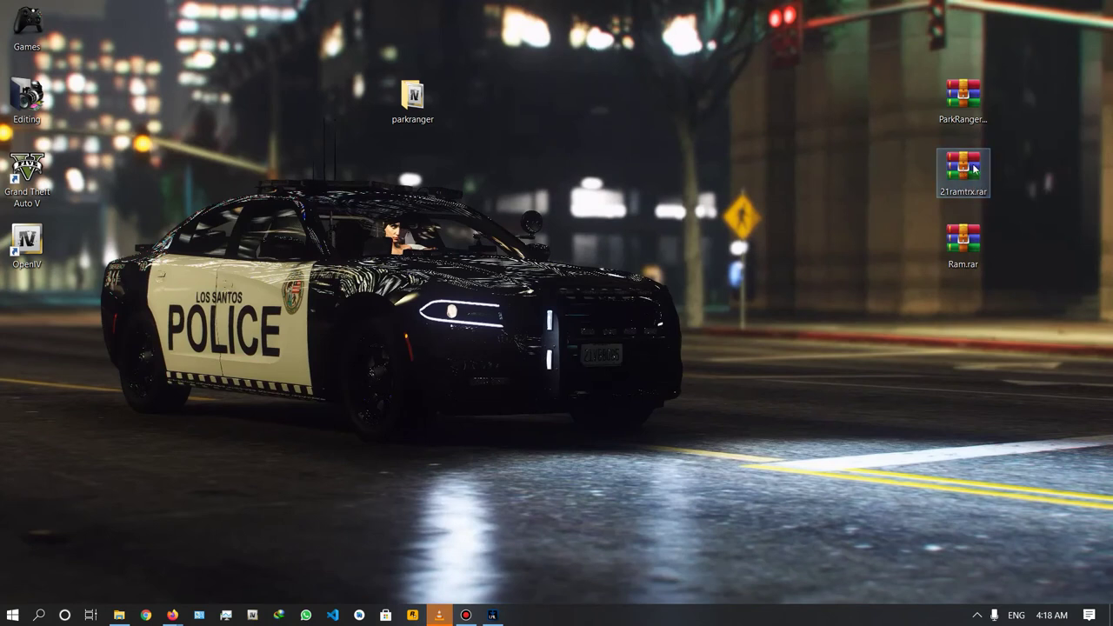
double_click(965, 169)
left_click(423, 199)
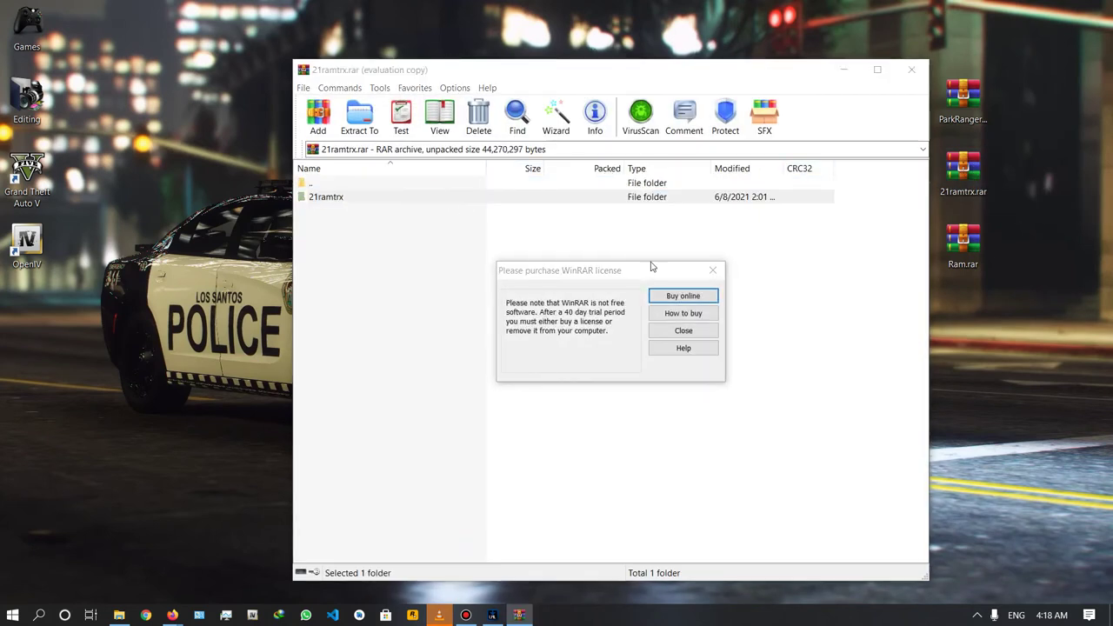
left_click(713, 270)
double_click(336, 199)
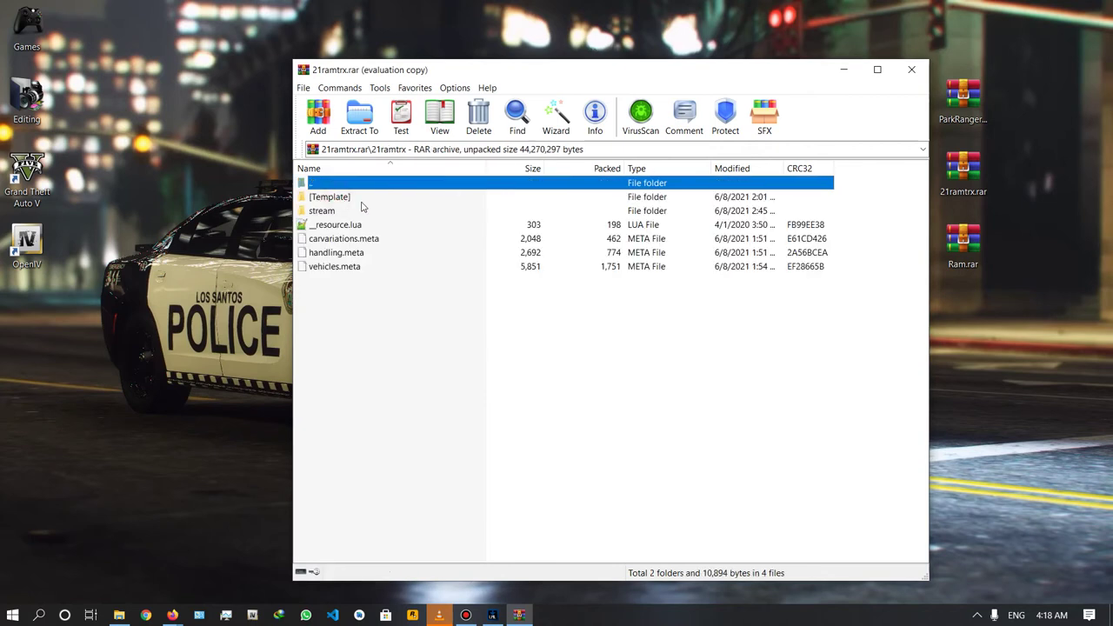
- Extract the 21ramtrx folder from 21ramtrx.rar to the desktop beside parkranger and close the archive
key("BackSpace")
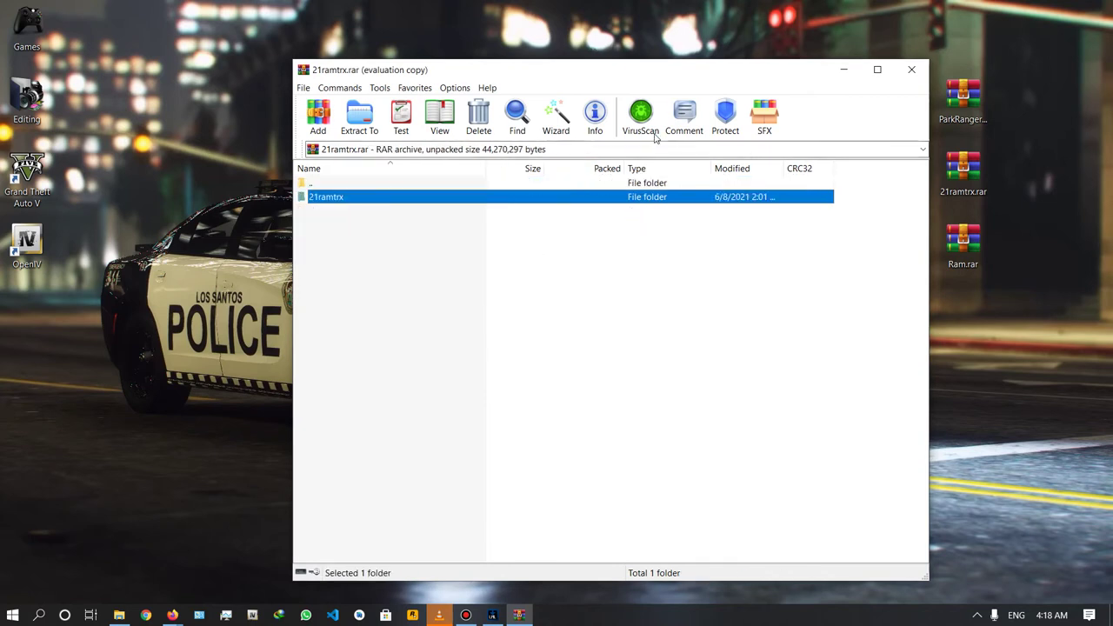
left_click_drag(645, 73, 913, 42)
left_click_drag(719, 168, 506, 160)
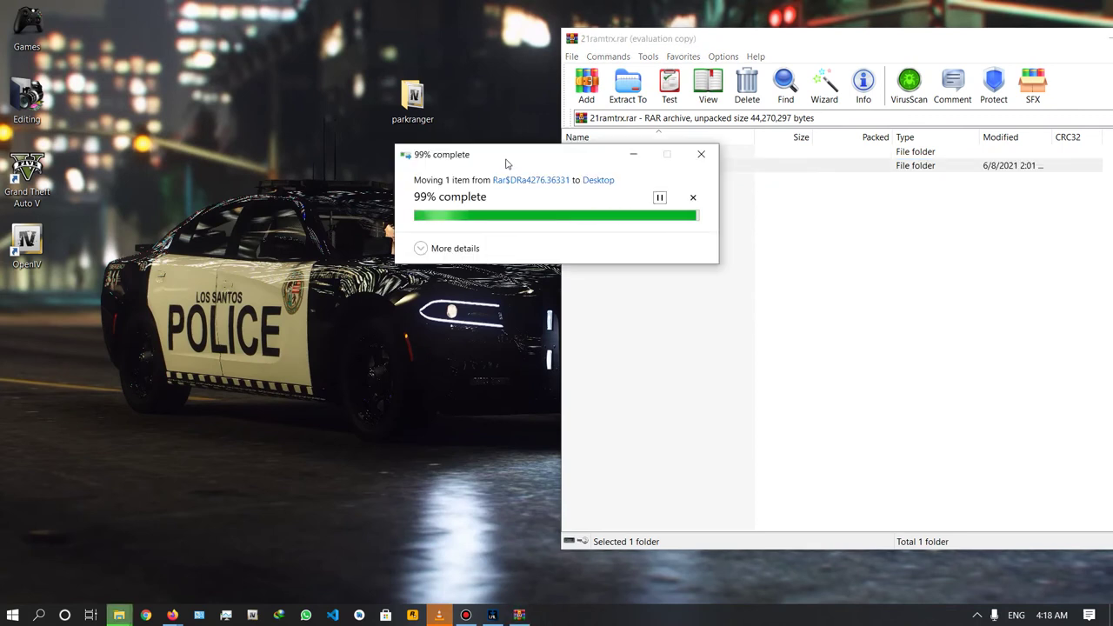
left_click_drag(970, 42, 698, 62)
left_click(910, 58)
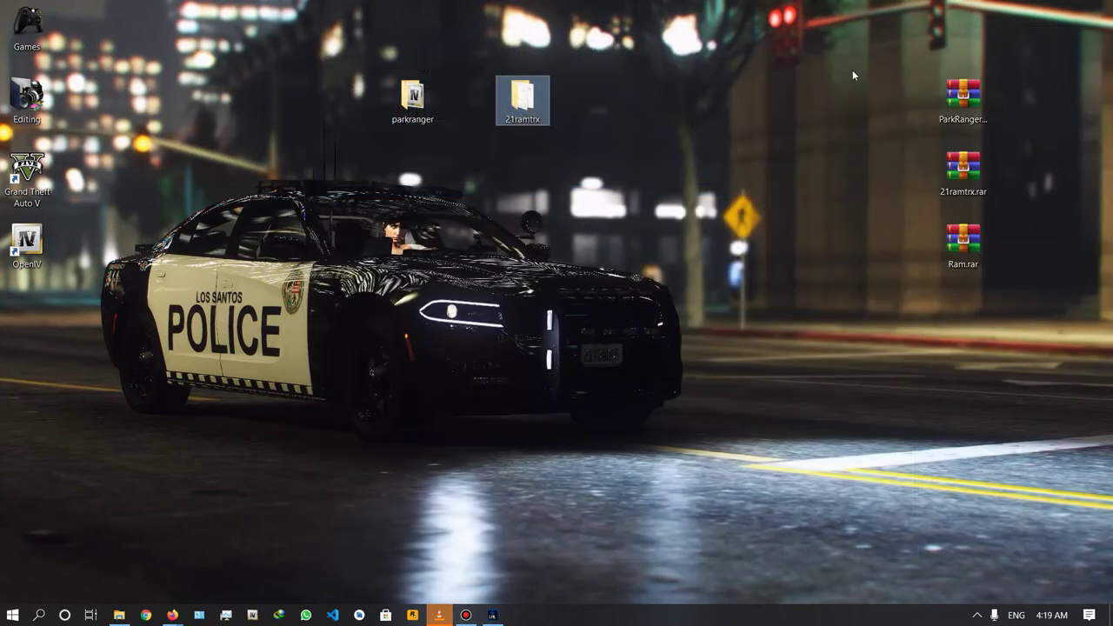
left_click(653, 126)
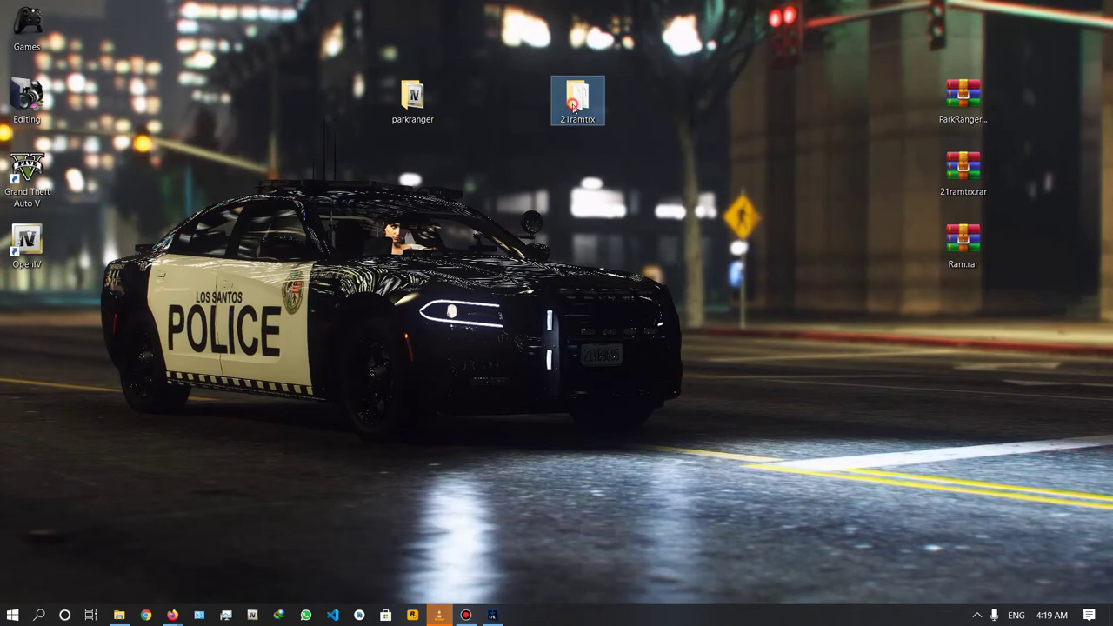
- Permanently delete the [Template] folder inside the desktop's 21ramtrx folder and close the folder window
double_click(585, 106)
left_click(586, 108)
left_click(237, 160)
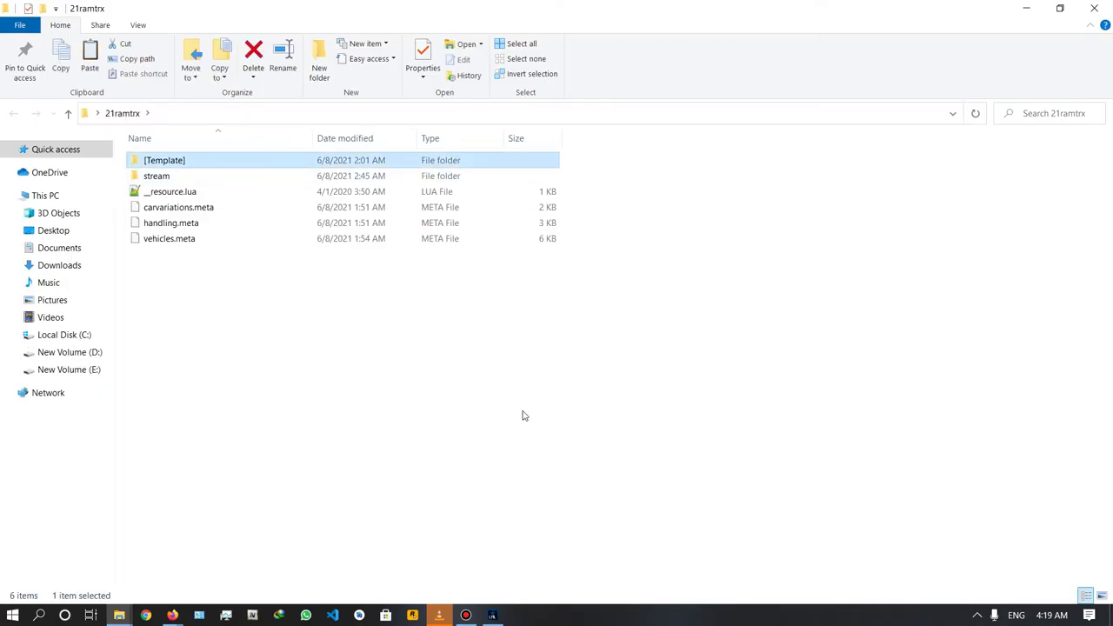
key("shift+Delete")
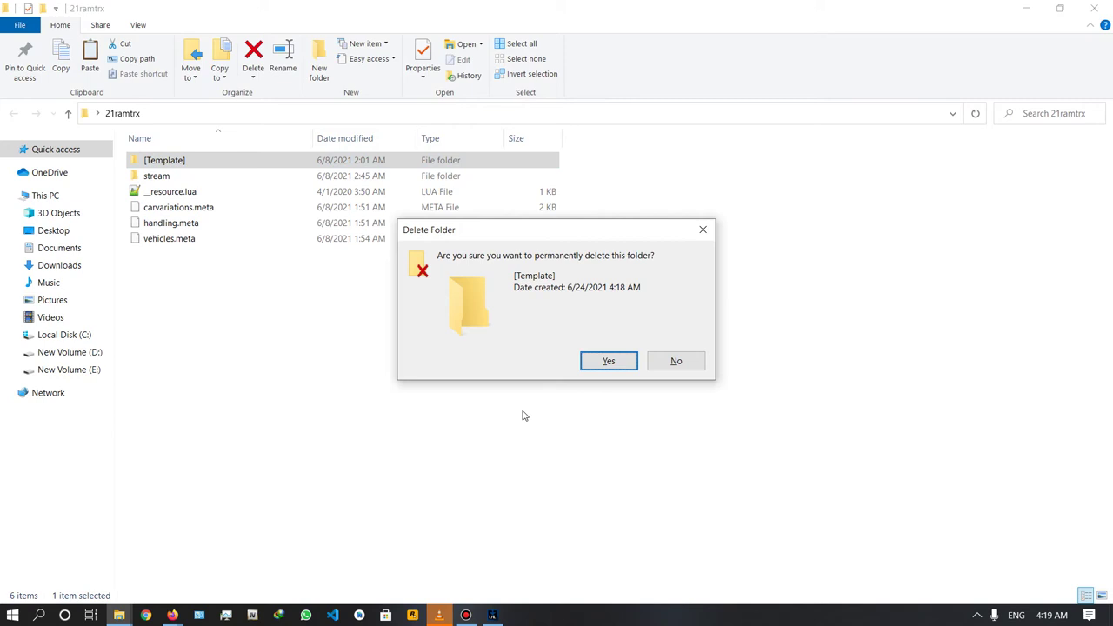
key("Return")
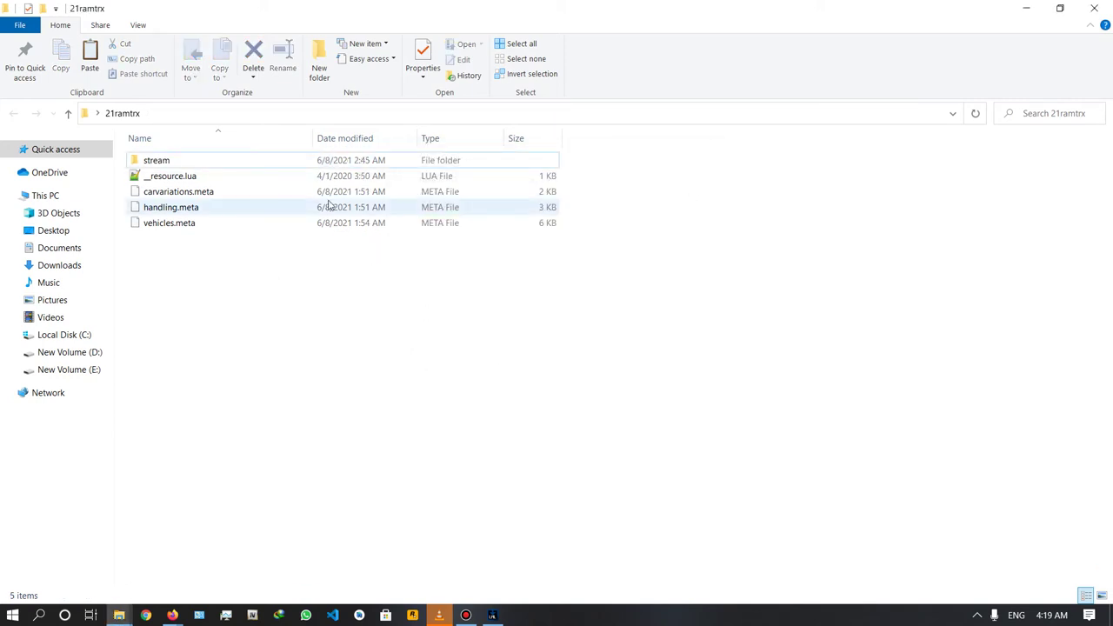
left_click(1107, 5)
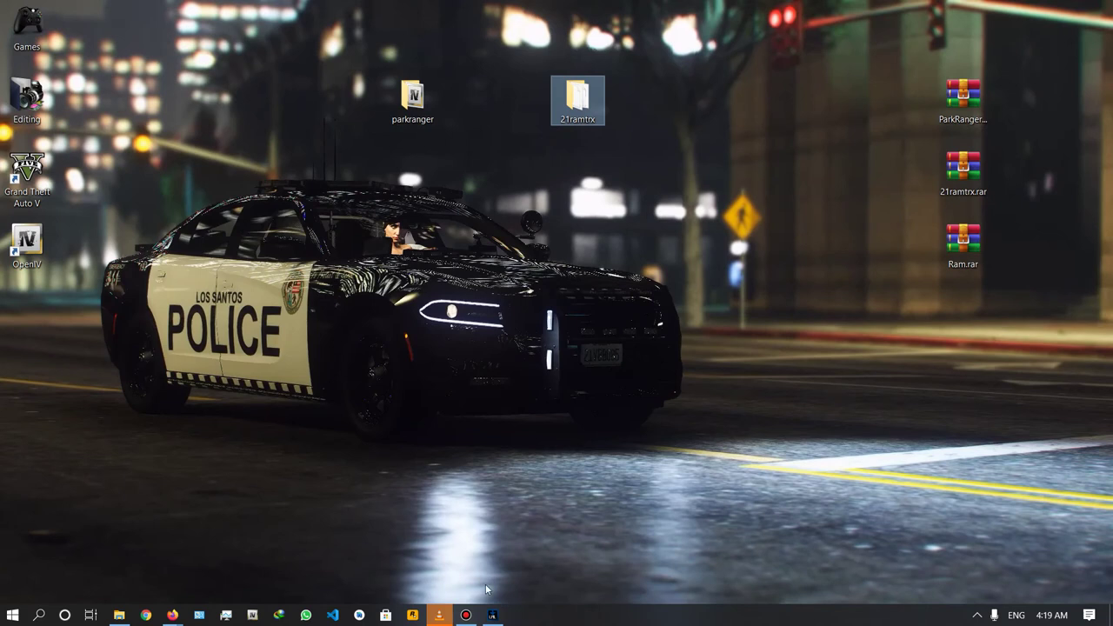
- Add the desktop's 21ramtrx folder to Lenny's Mod Loader as an already downloaded mod, and minimize the loader
left_click(493, 614)
left_click(261, 301)
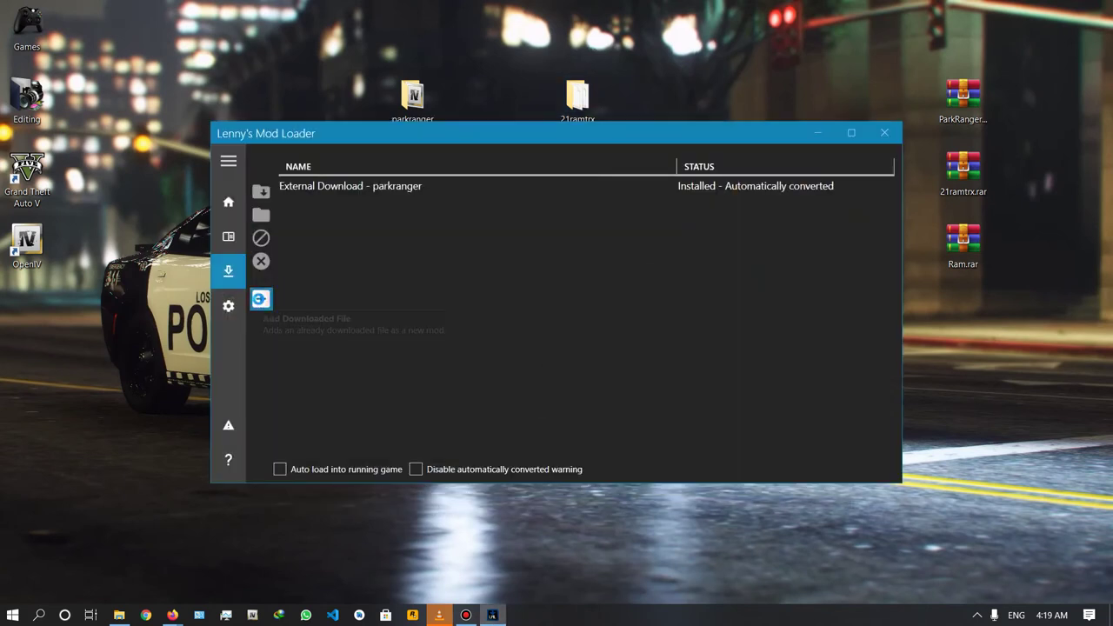
left_click(383, 158)
left_click(358, 268)
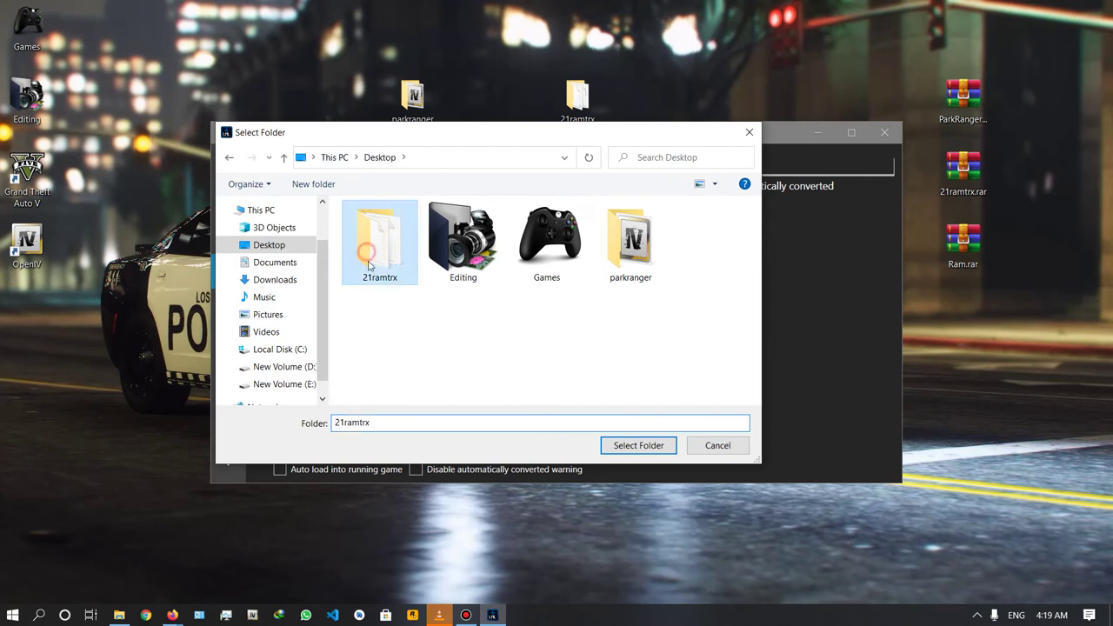
left_click(629, 447)
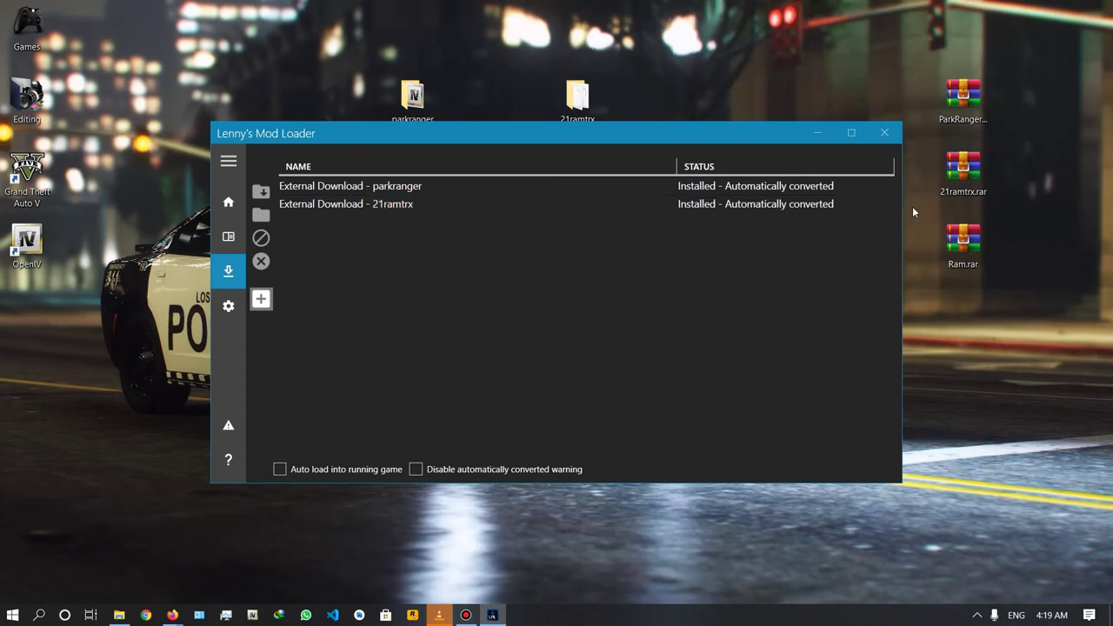
left_click(820, 135)
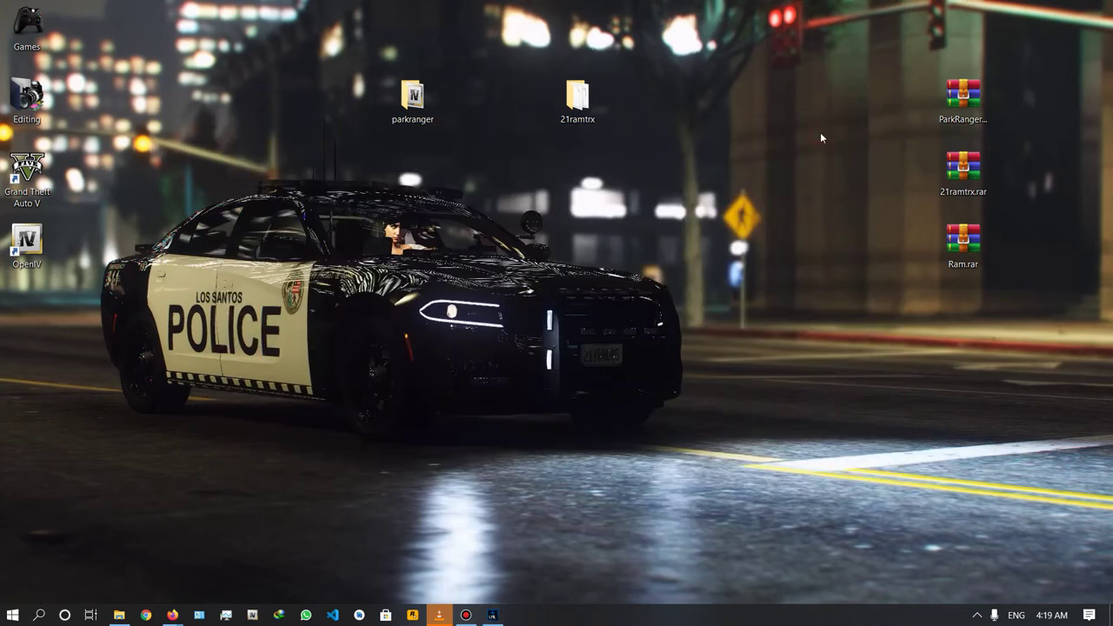
- Open Ram.rar from the desktop and extract the ram folder inside its File folder to the desktop
double_click(948, 240)
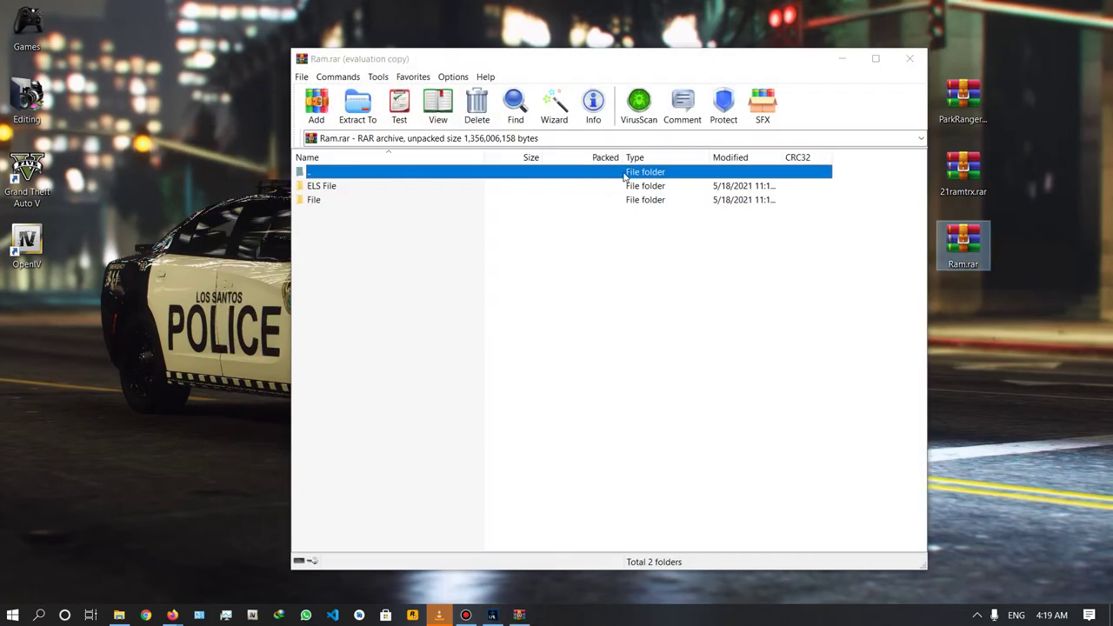
left_click(711, 259)
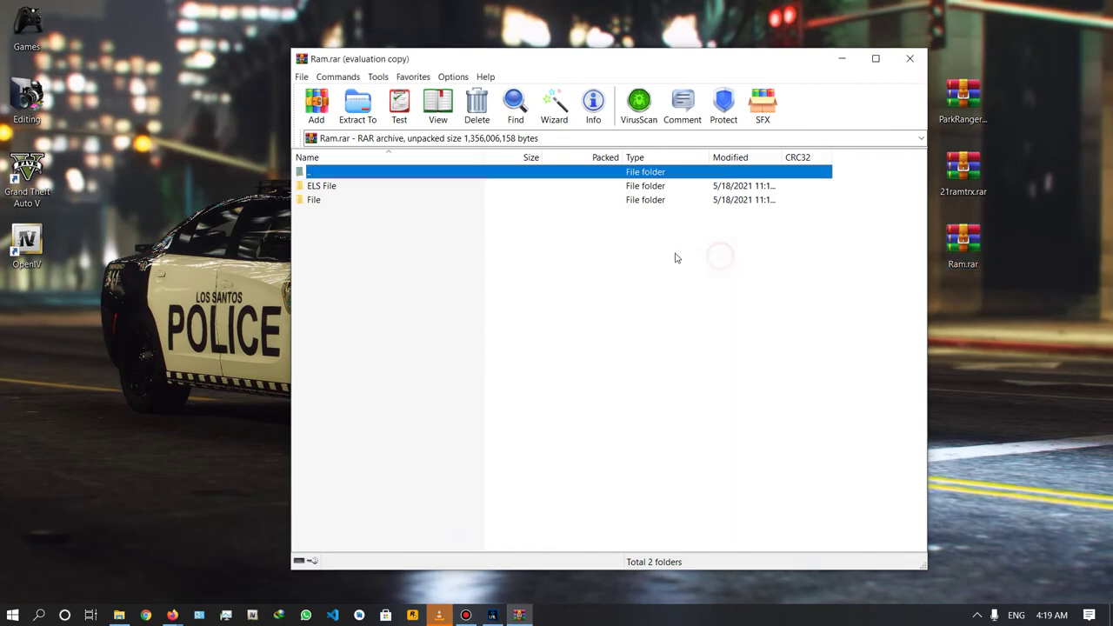
double_click(355, 200)
left_click(343, 186)
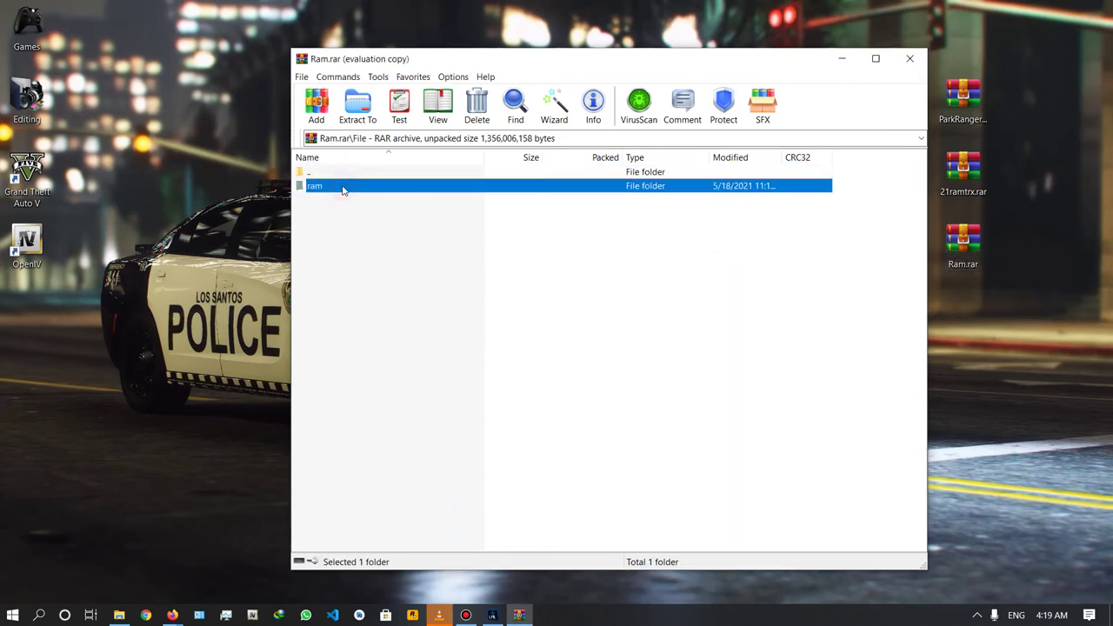
left_click_drag(545, 66, 786, 67)
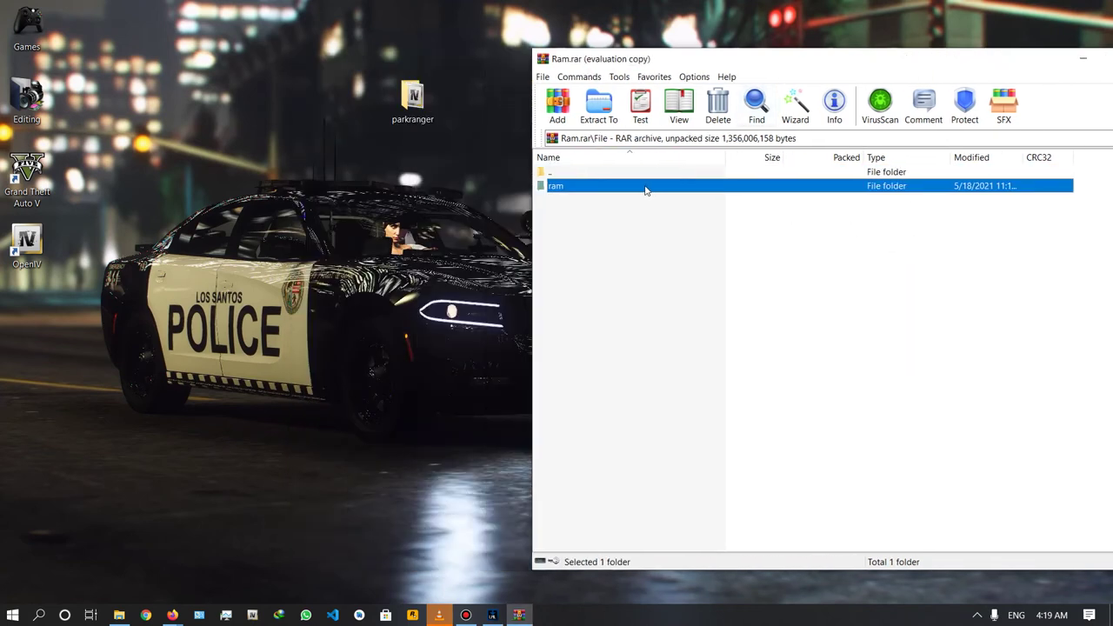
left_click_drag(403, 209, 402, 209)
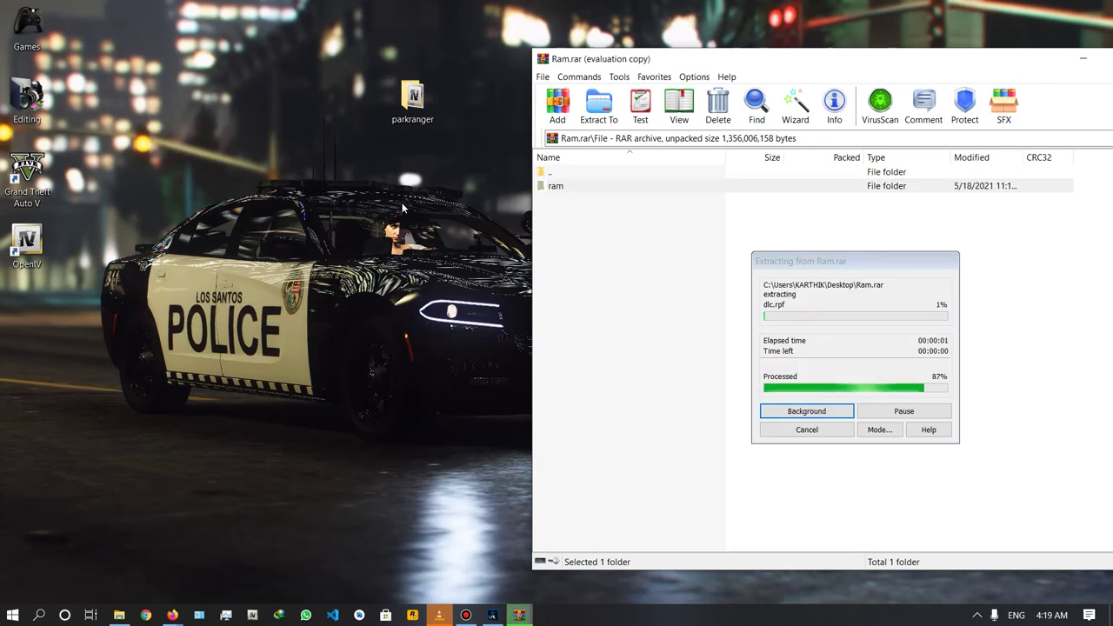
left_click(850, 234)
- Copy UNMRAM.xml from the archive's ELS File folder into ELS\pack_default in the GTAV directory, and close that directory window
key("BackSpace")
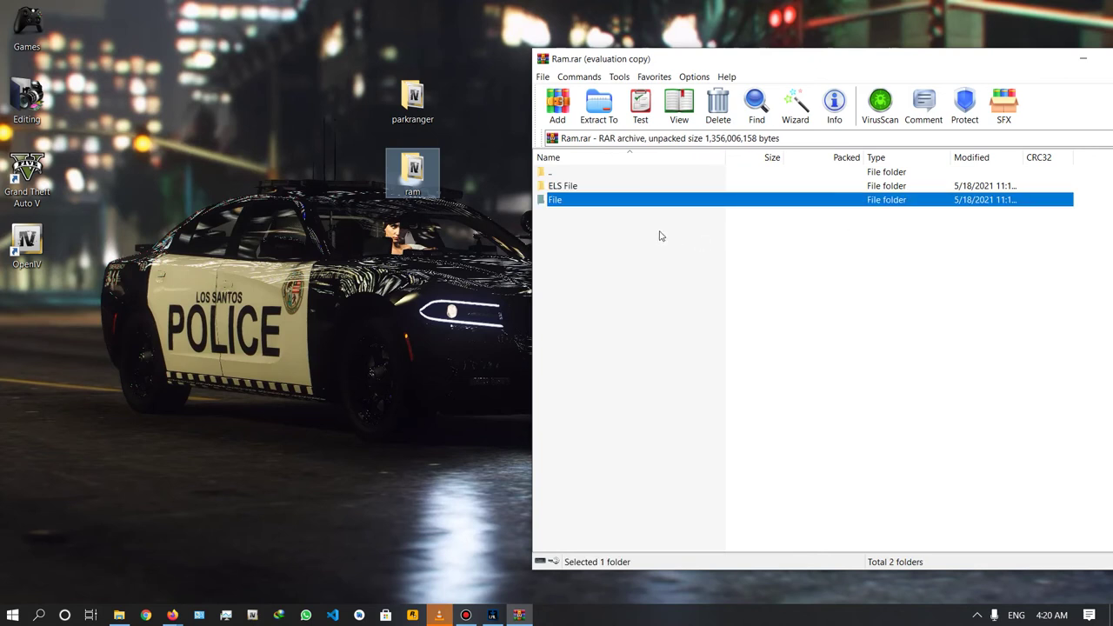
left_click(587, 189)
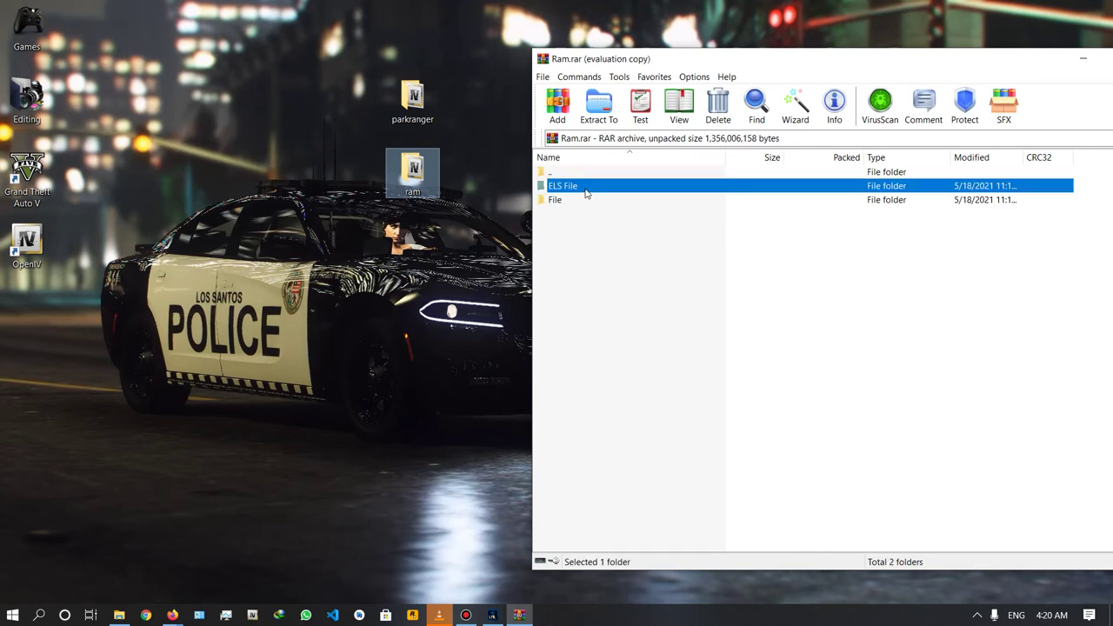
double_click(612, 189)
left_click(608, 188)
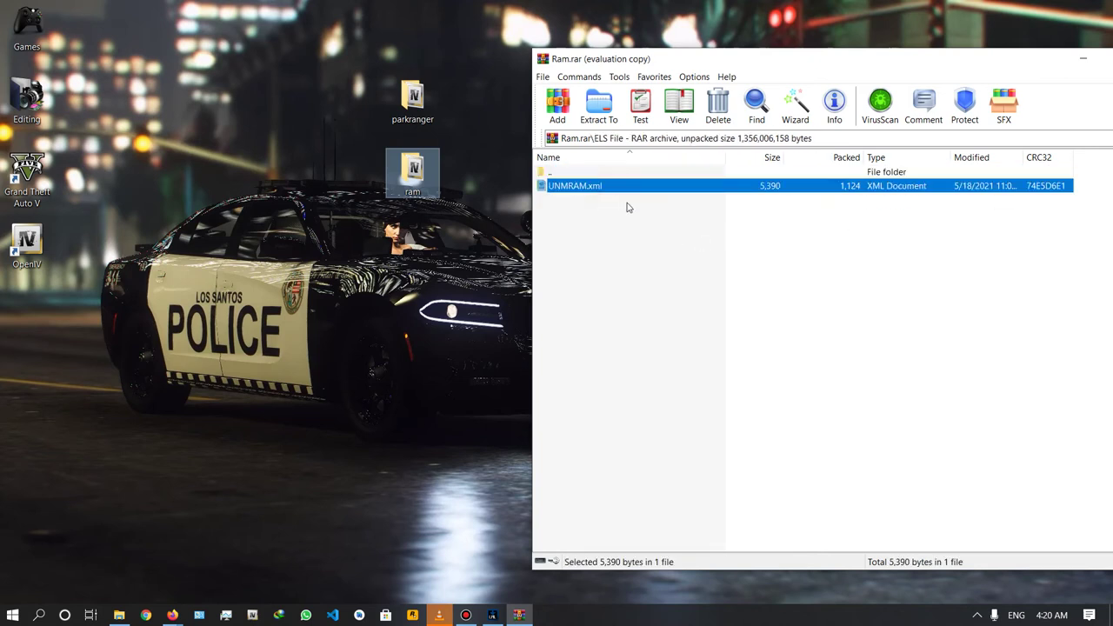
left_click(119, 616)
left_click(315, 113)
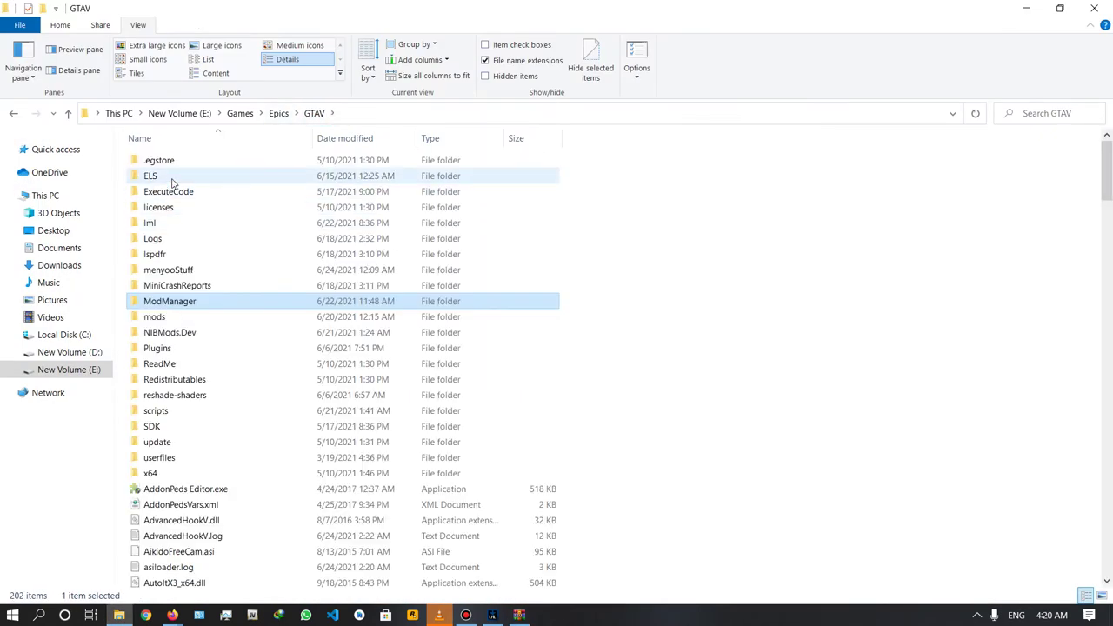
double_click(174, 178)
double_click(187, 160)
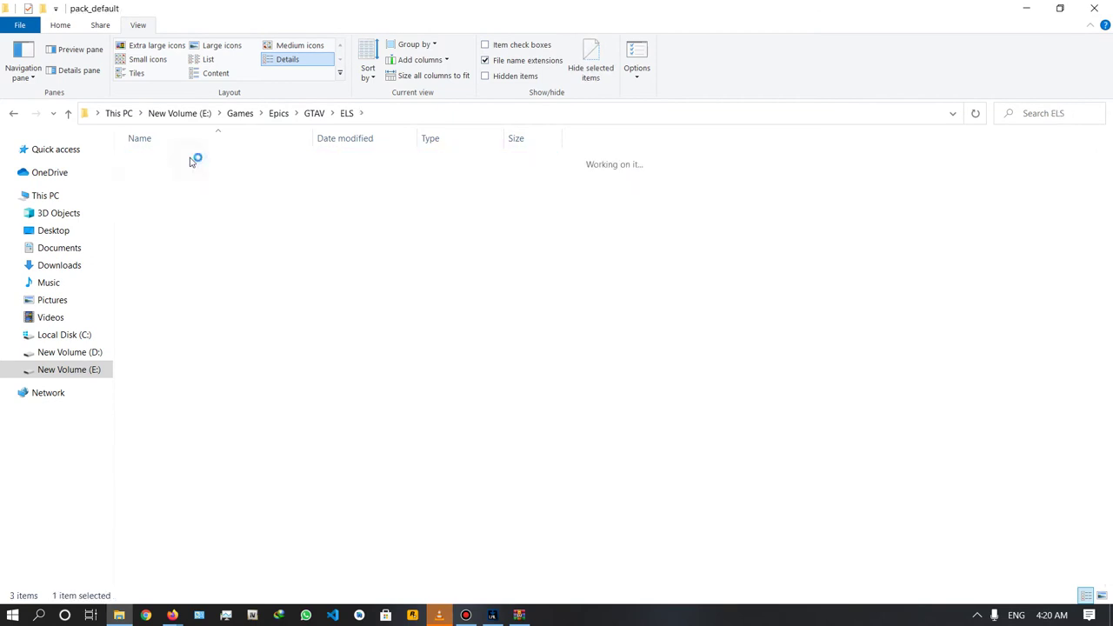
left_click(519, 615)
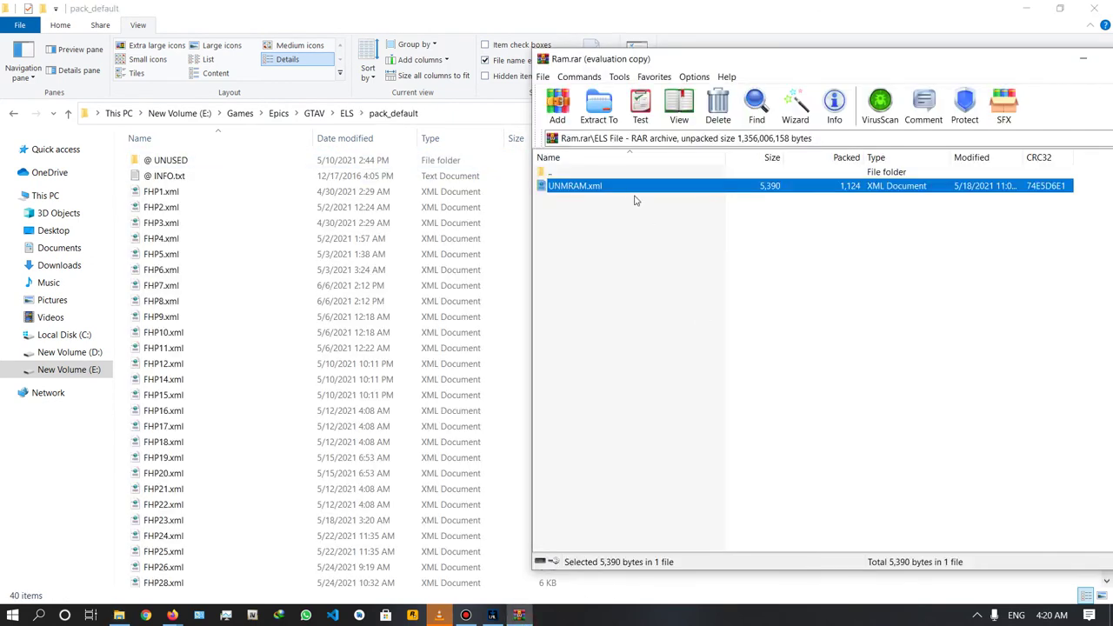
left_click_drag(520, 307, 518, 301)
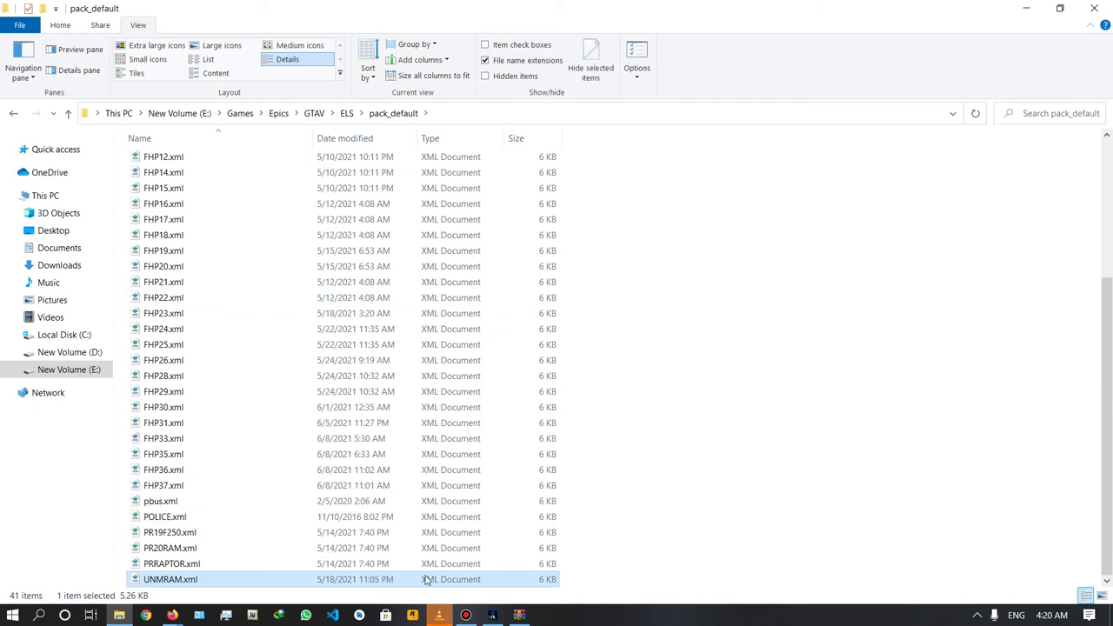
left_click(1099, 5)
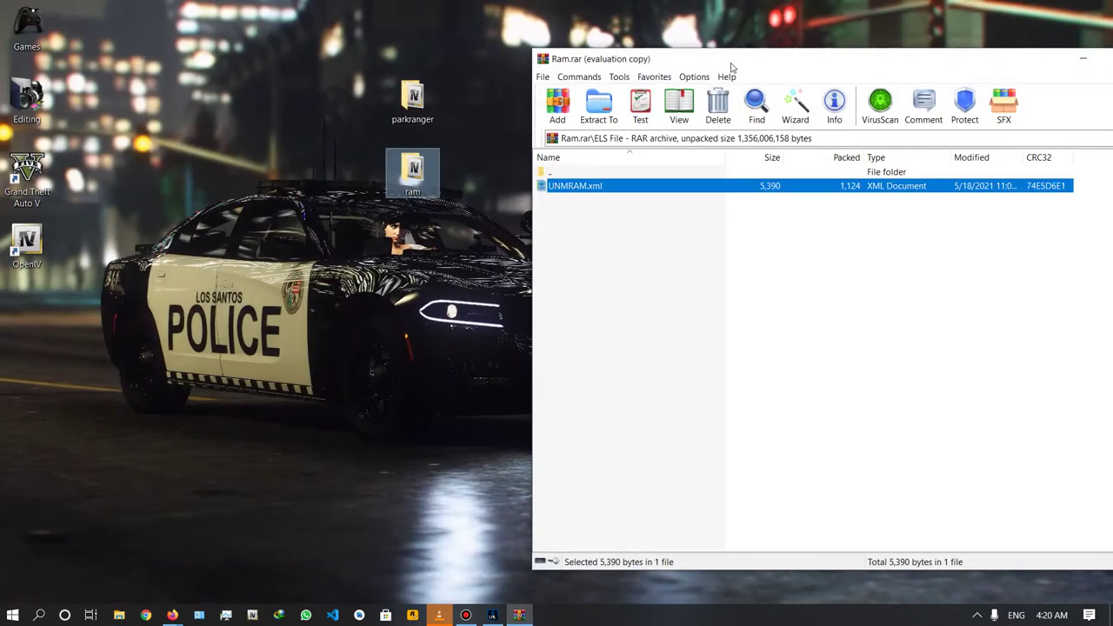
- Add the desktop's ram folder to Lenny's Mod Loader as an already downloaded mod
left_click(502, 620)
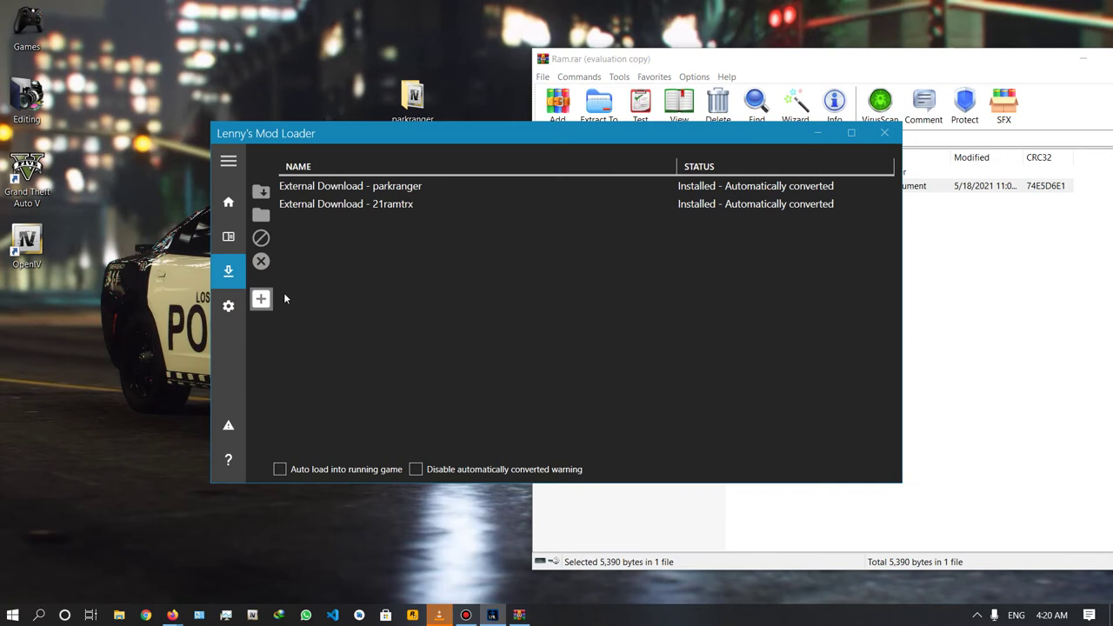
left_click(261, 302)
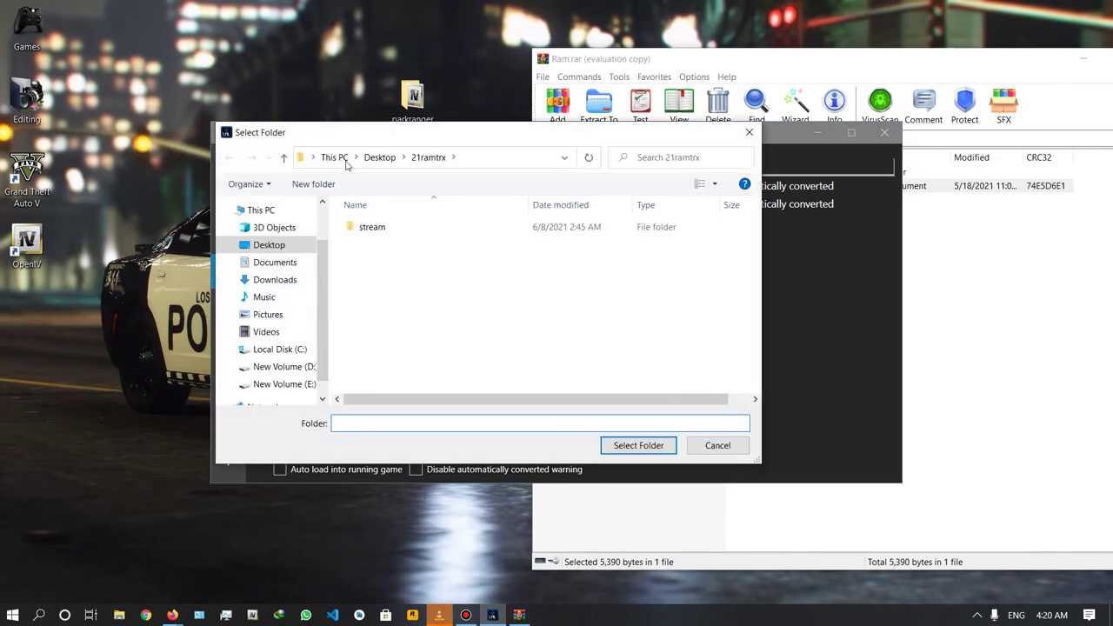
left_click(379, 158)
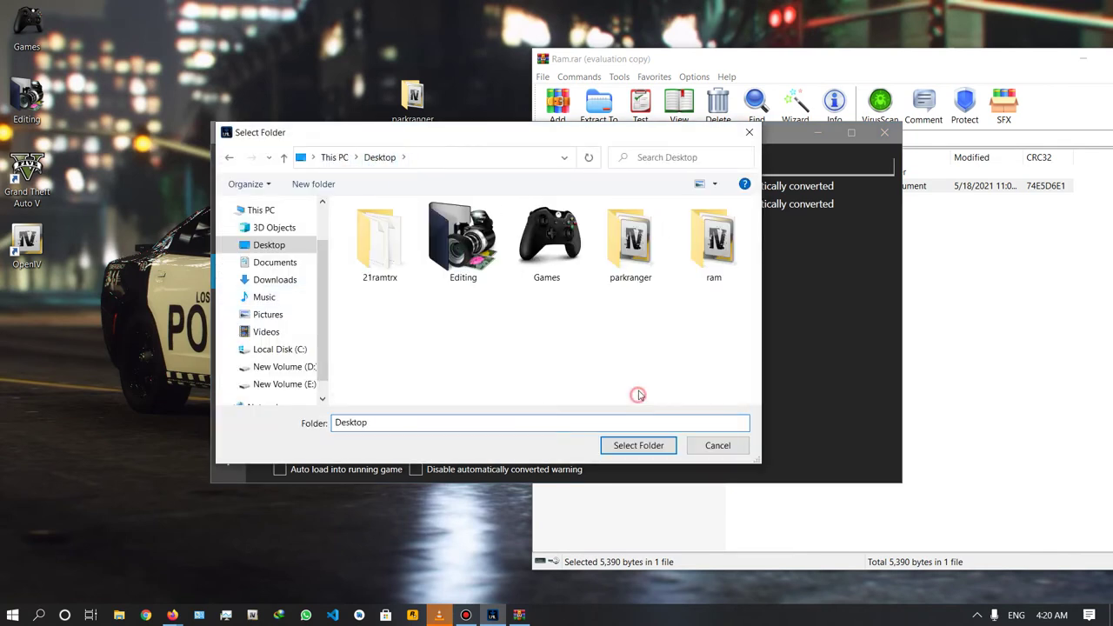
left_click(729, 233)
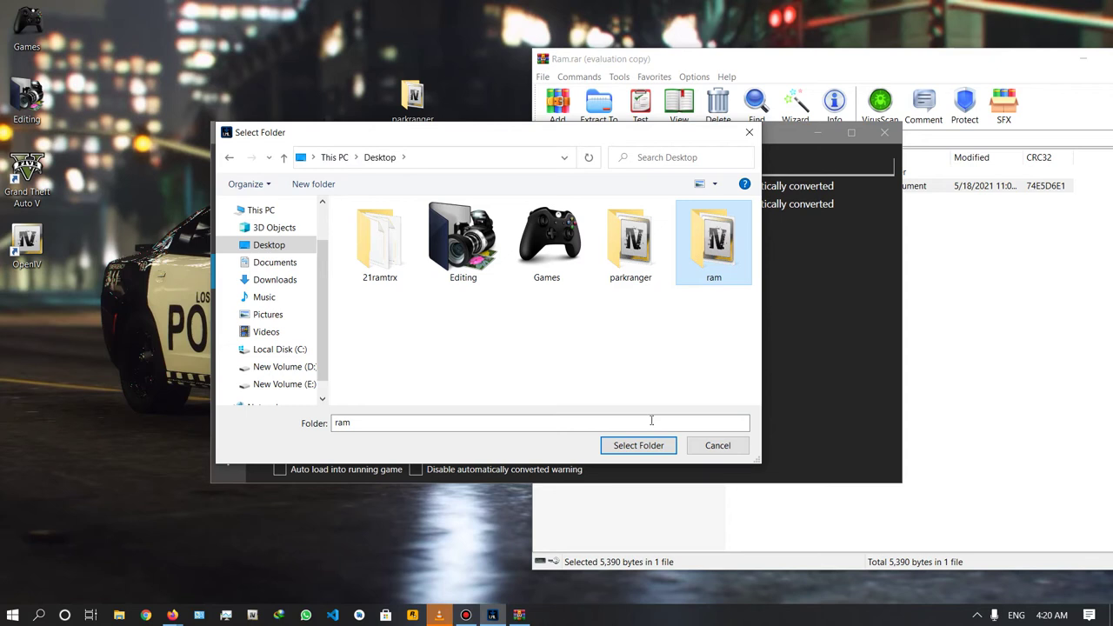
left_click(644, 446)
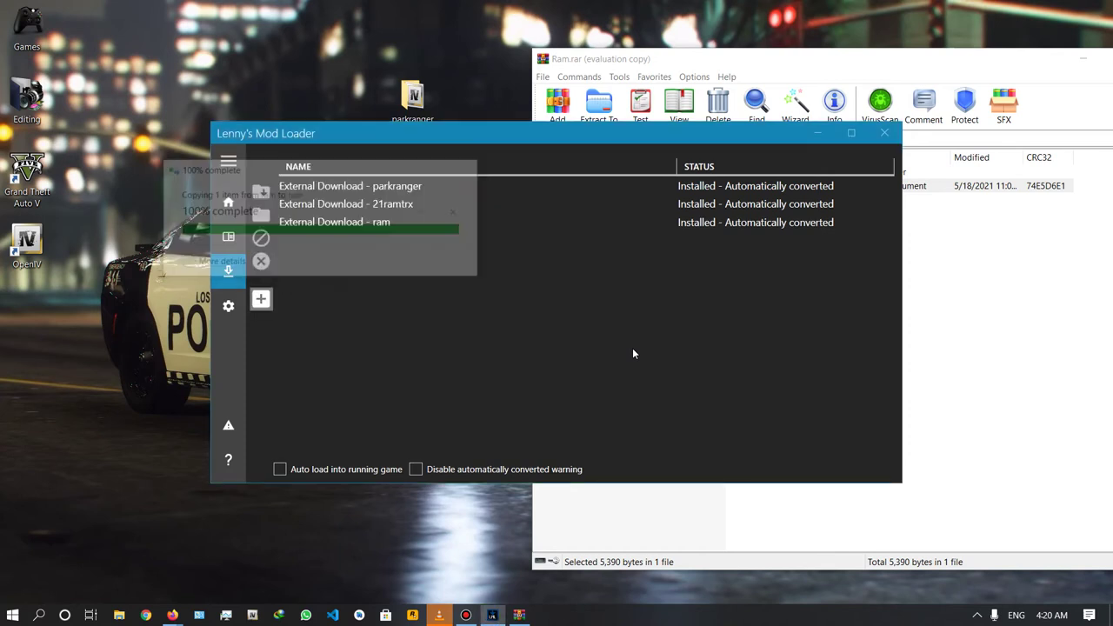
- Close Lenny's Mod Loader and the Ram.rar archive window
left_click(883, 136)
left_click_drag(1031, 56, 716, 55)
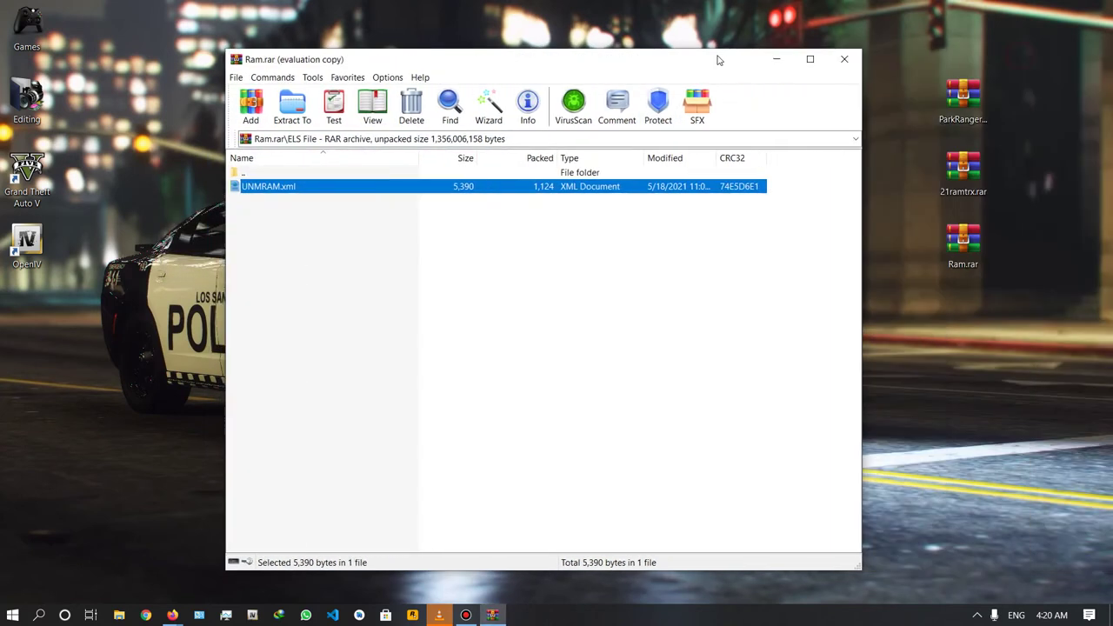
left_click(851, 64)
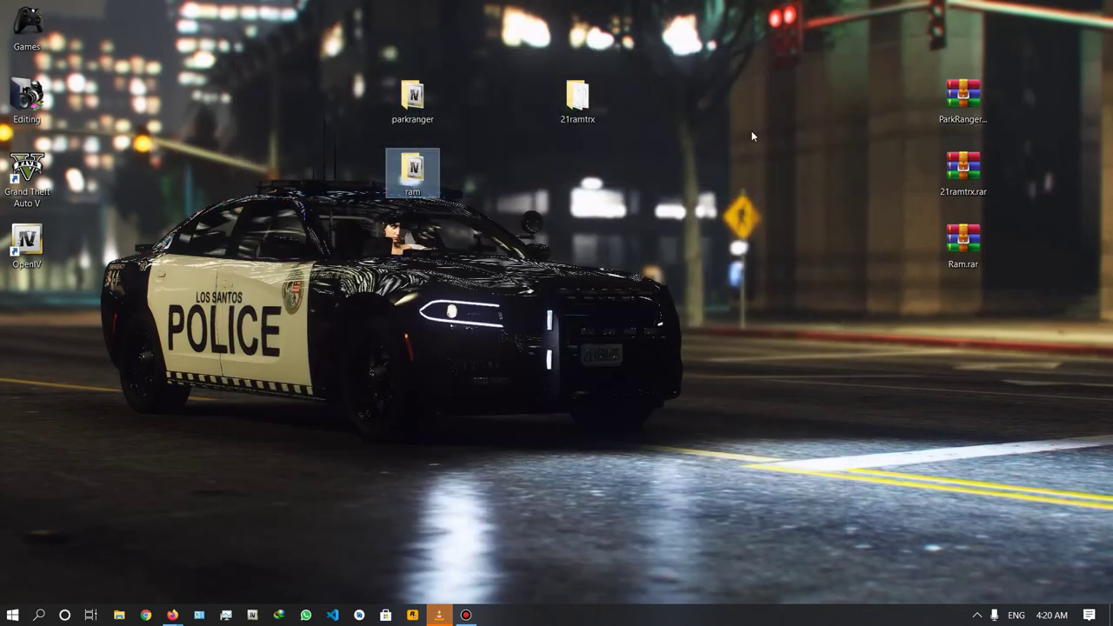
- Launch Grand Theft Auto V and spawn the added vehicle 21ramtrx with the trainer
left_click(26, 173)
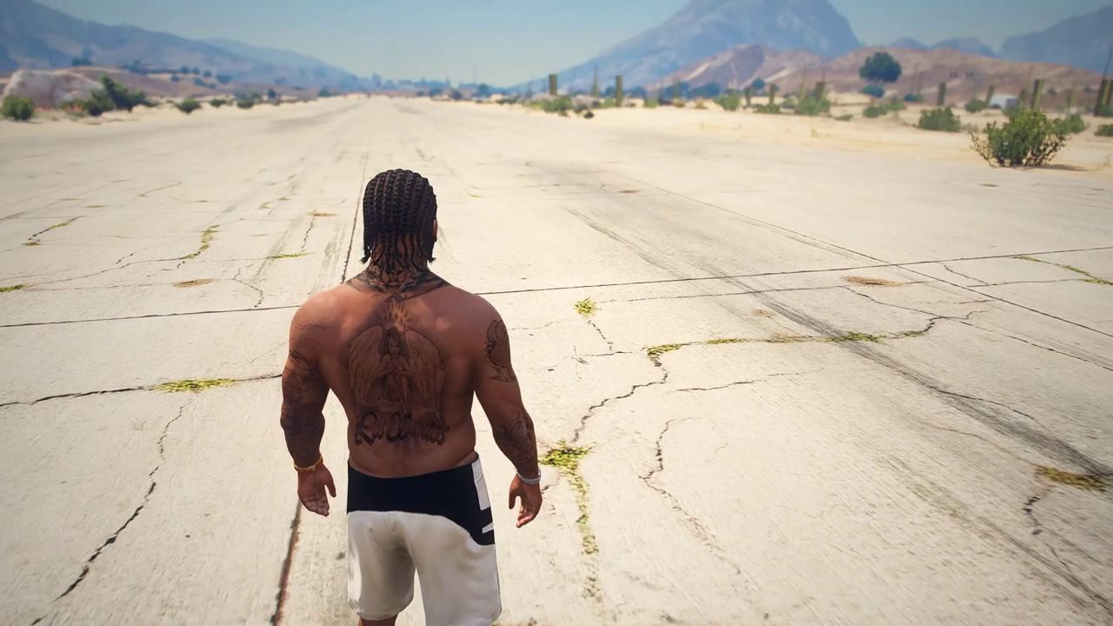
key("F3")
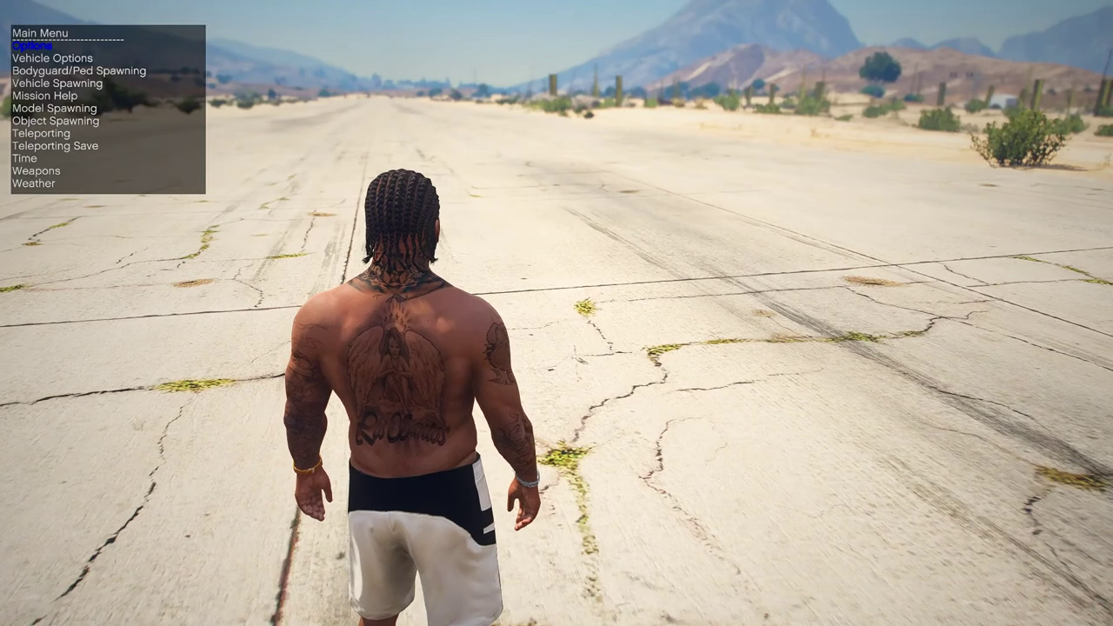
key("Down")
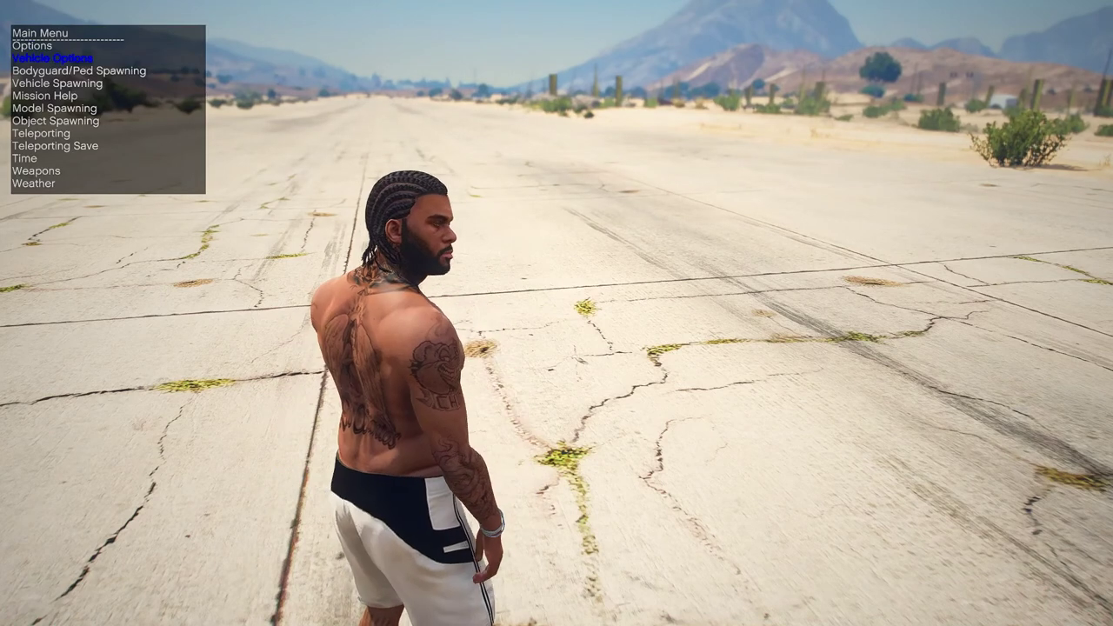
key("Down")
key("Down")
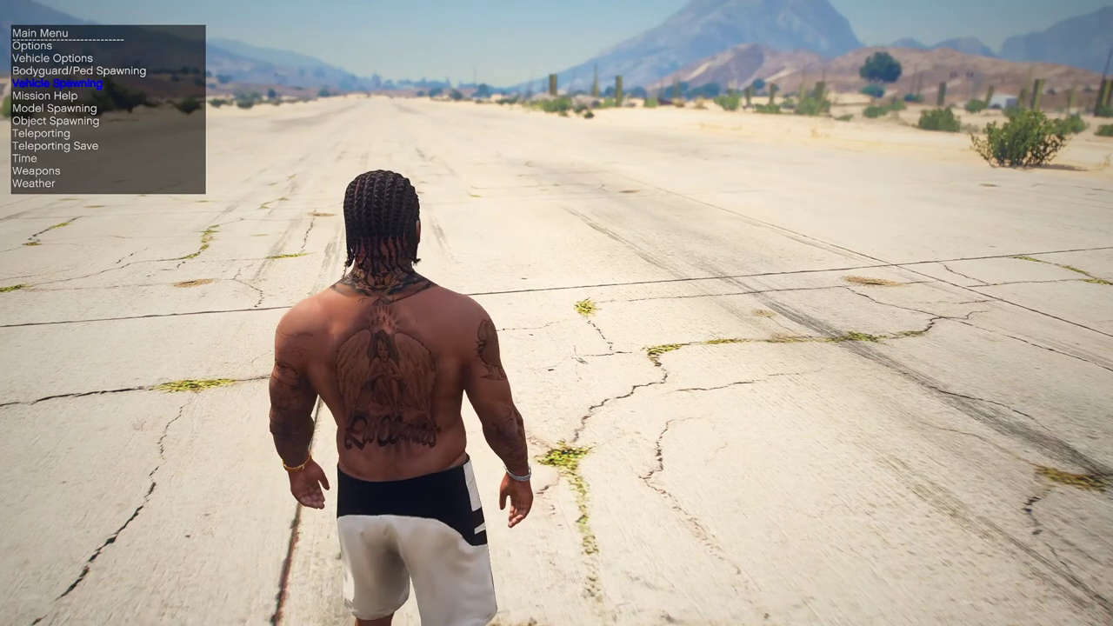
key("Return")
key("Up")
key("Up")
key("Up")
key("Return")
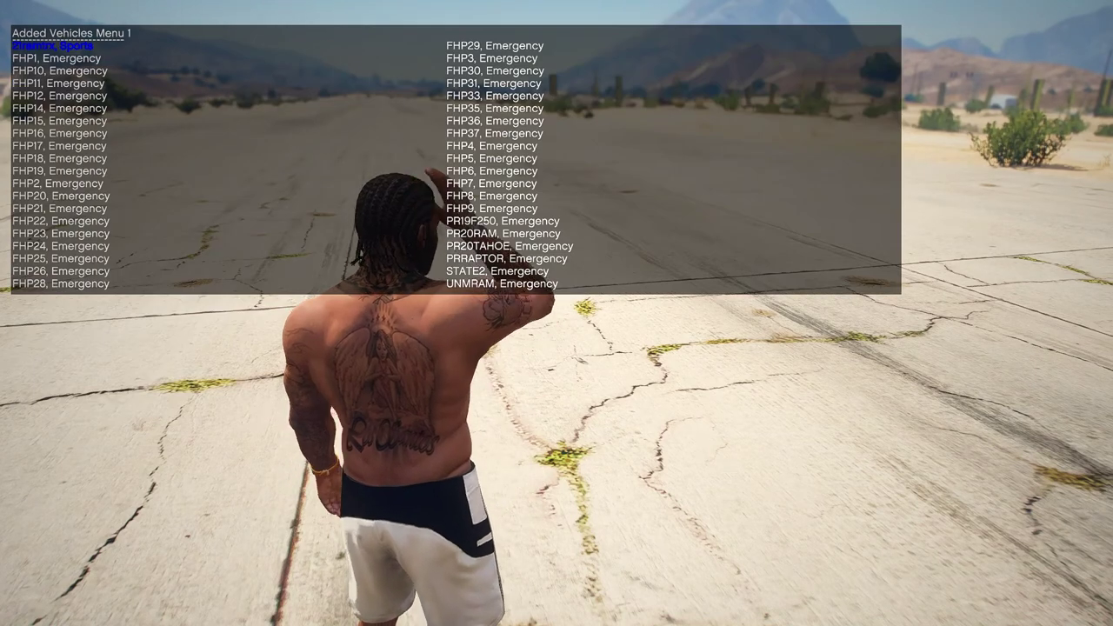
key("w")
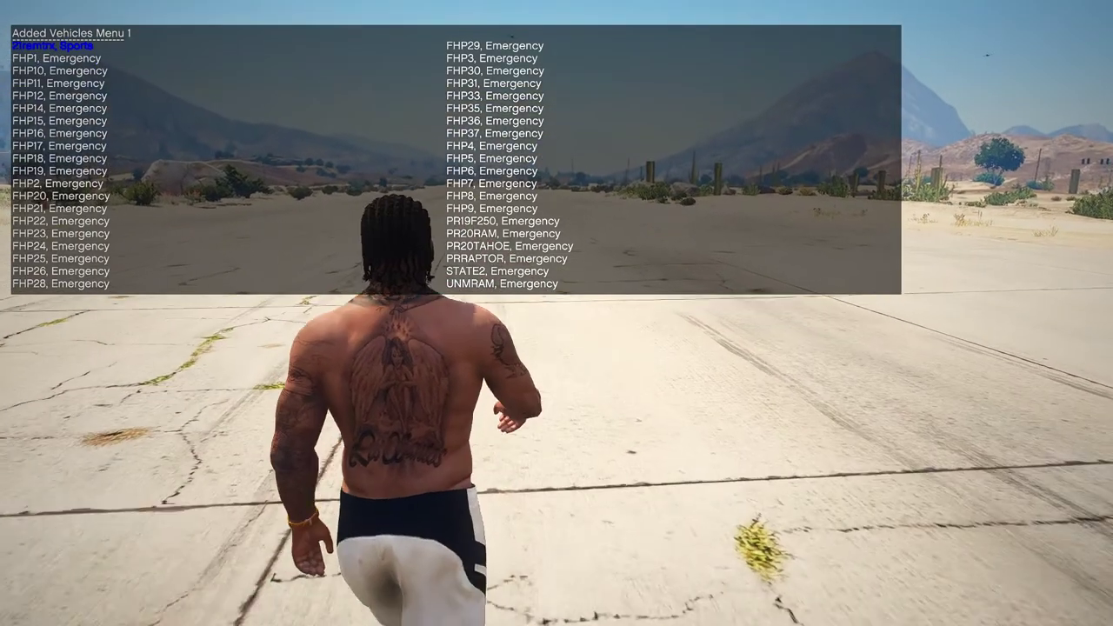
key("F3")
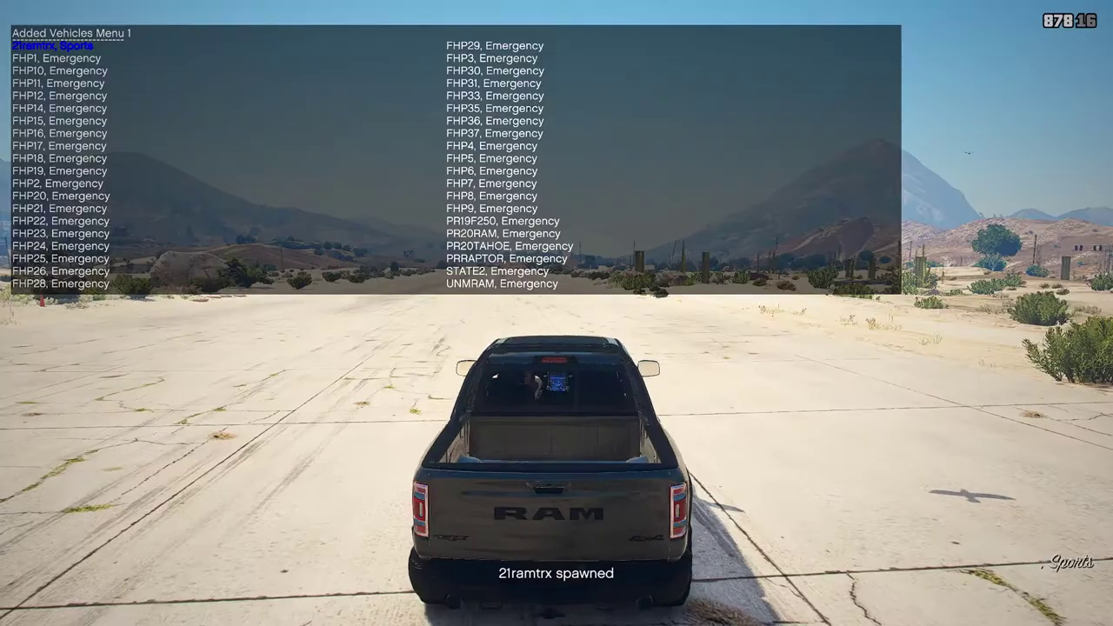
key("BackSpace")
key("F3")
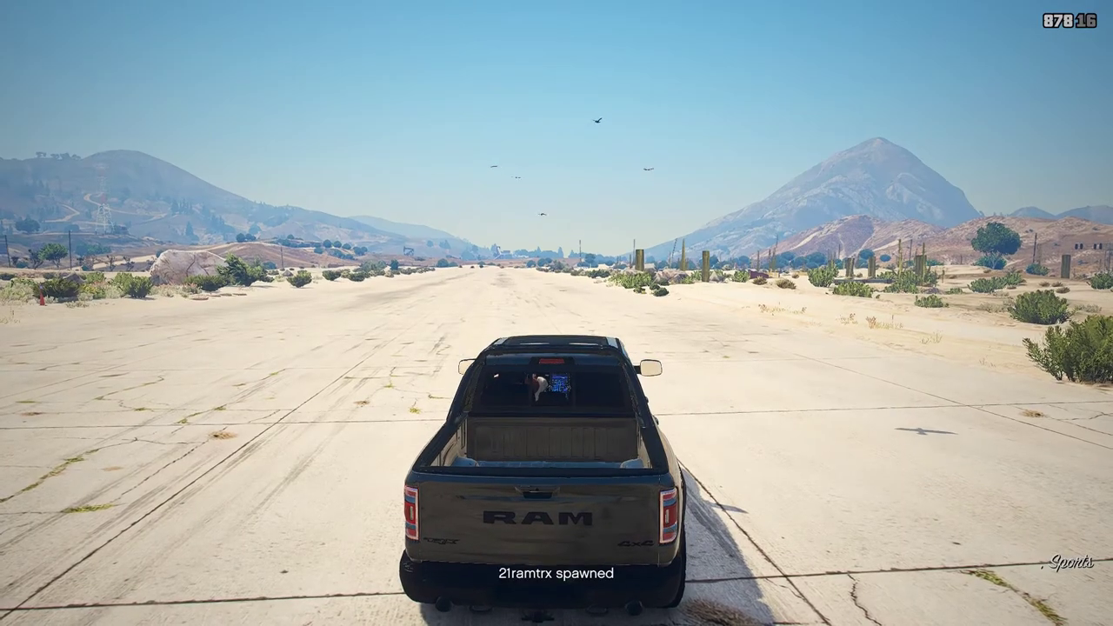
- Get out of the Ram truck, walk clear of it and reopen the trainer's list of added vehicles
key("q")
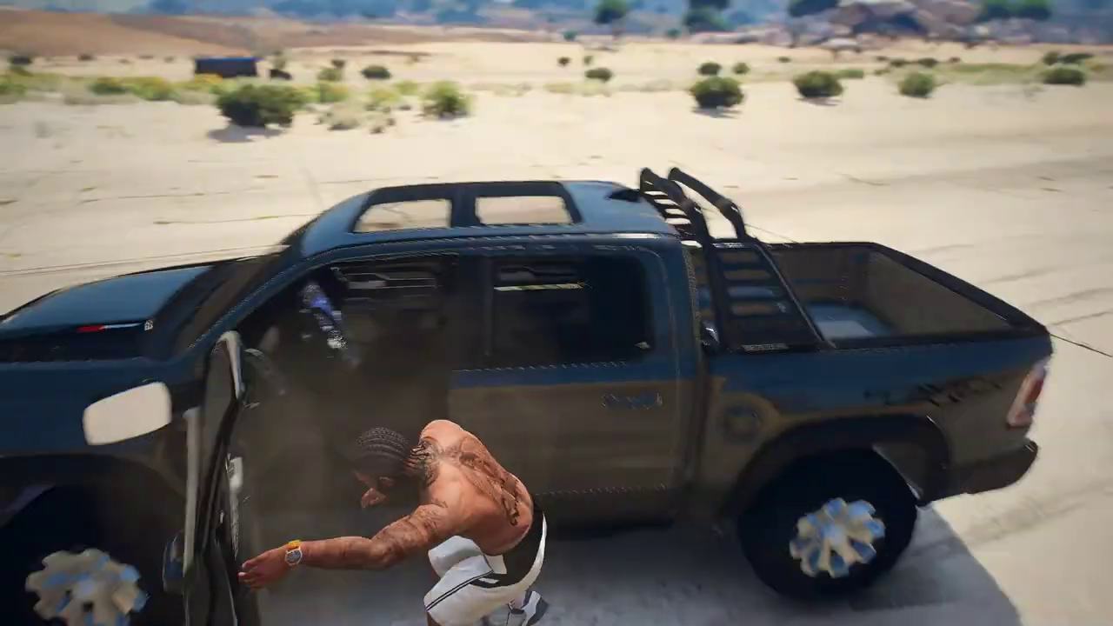
key("w")
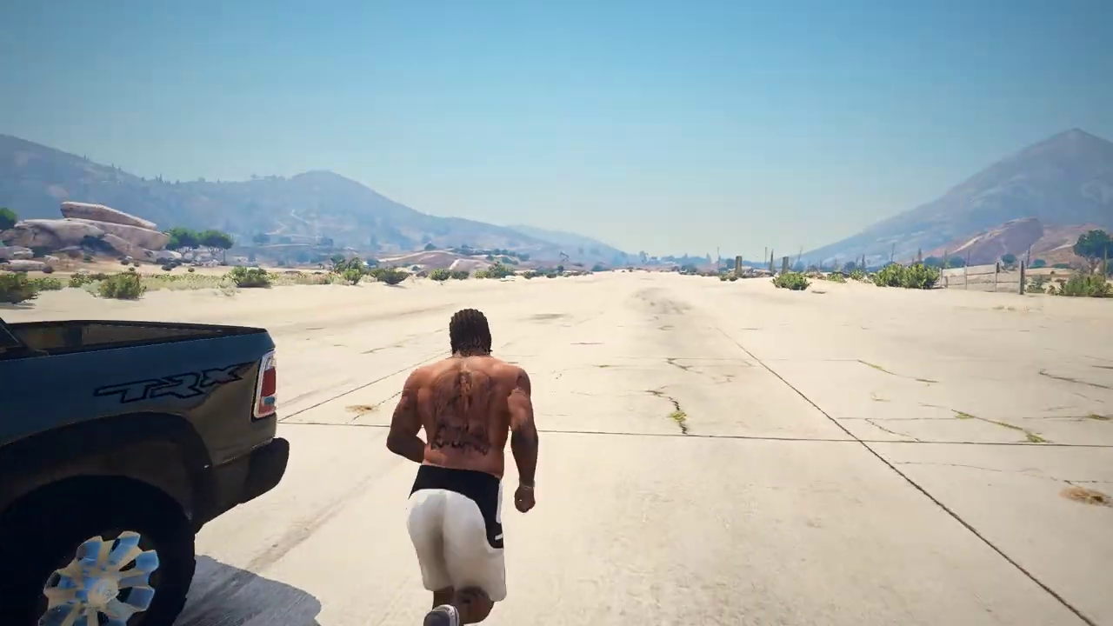
key("F4")
key("Return")
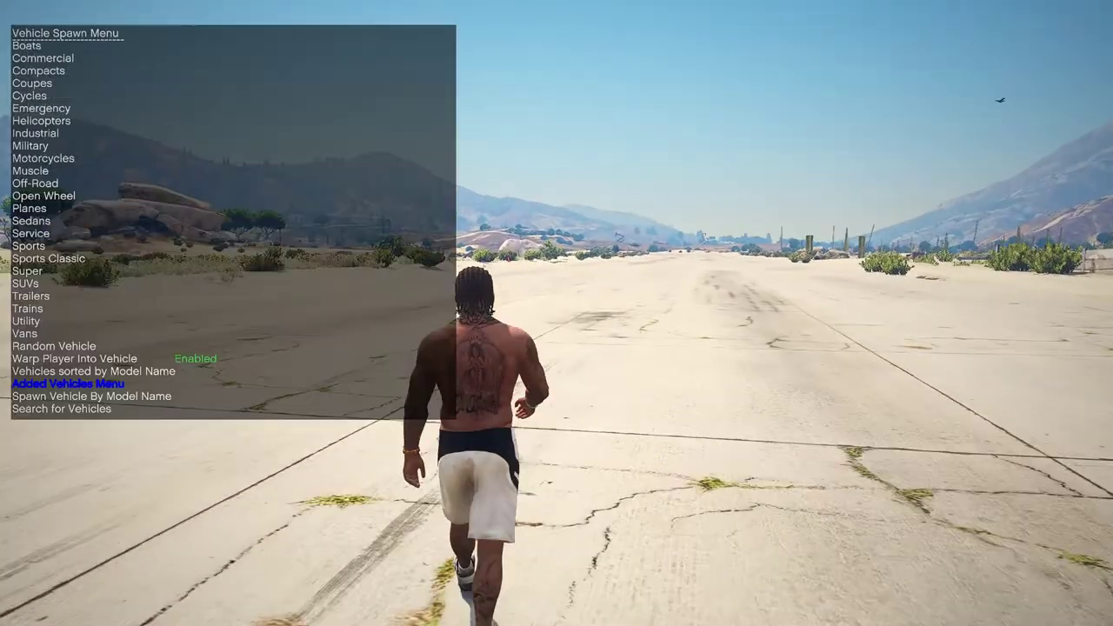
key("Return")
- Spawn the Park Ranger truck PR19F250 from the added vehicles and close the trainer
key("Down")
key("Down")
key("Down")
key("Down")
key("Down")
key("Down")
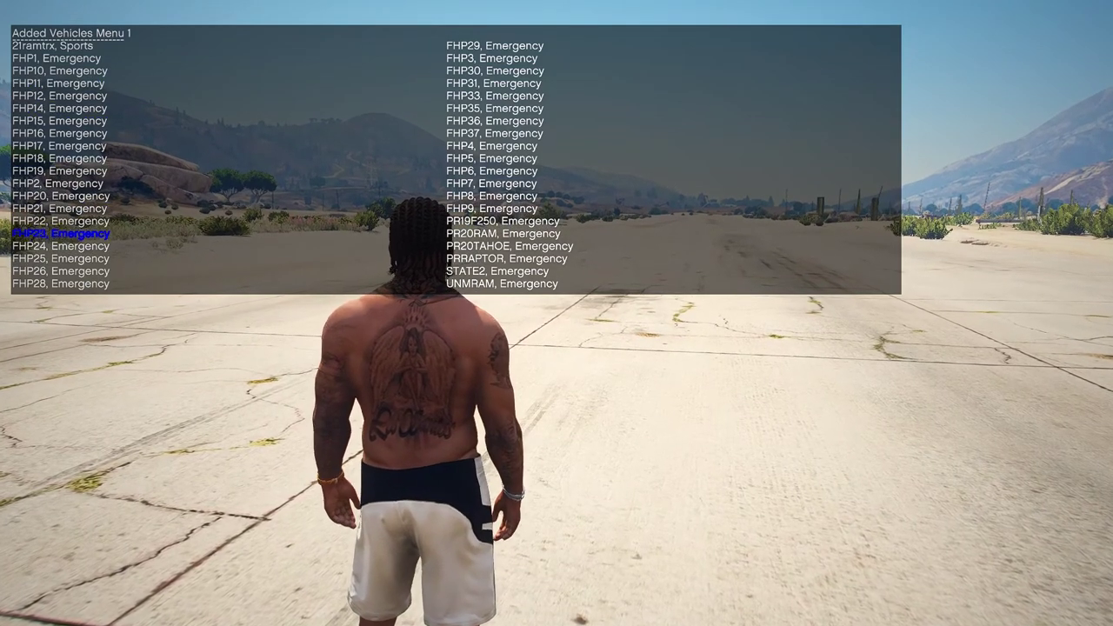
key("Down")
key("Down")
key("Down")
key("Down")
key("Down")
key("Down")
key("Down")
key("Down")
key("Down")
key("Down")
key("Down")
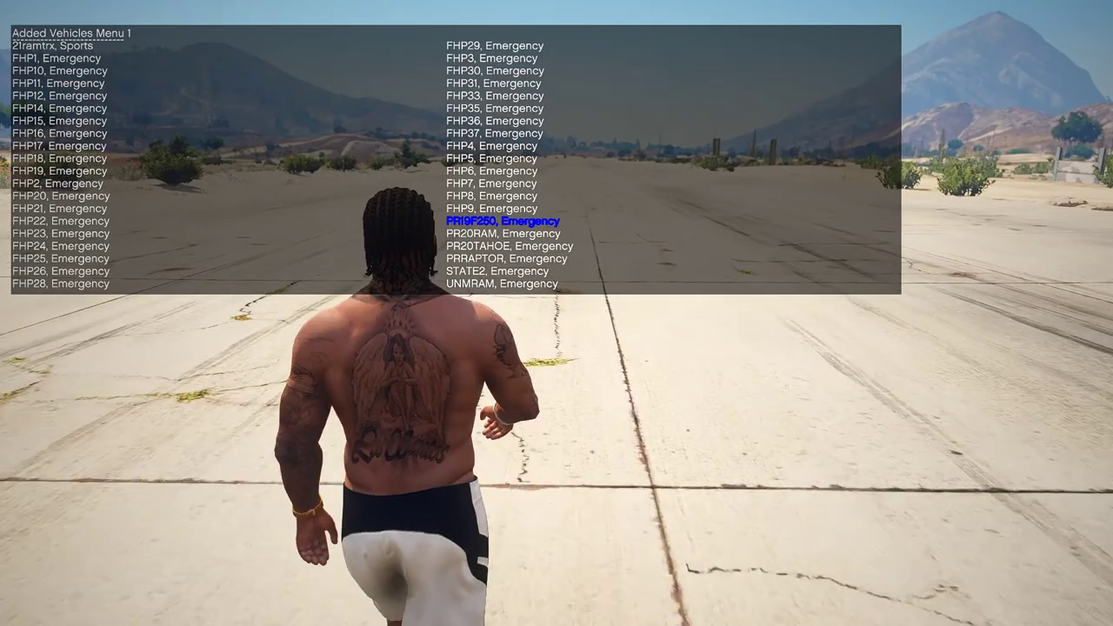
key("Return")
key("F8")
key("Return")
key("BackSpace")
key("BackSpace")
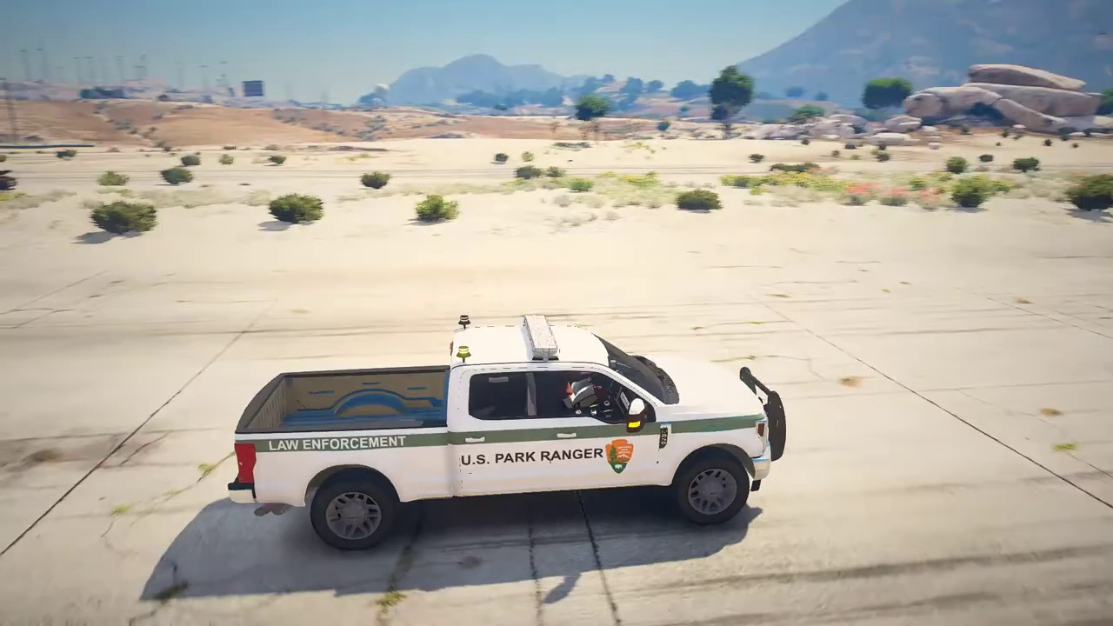
- Advance the in-game time with Ahead One Hour in the trainer's time options until it is night, and close the trainer
key("F3")
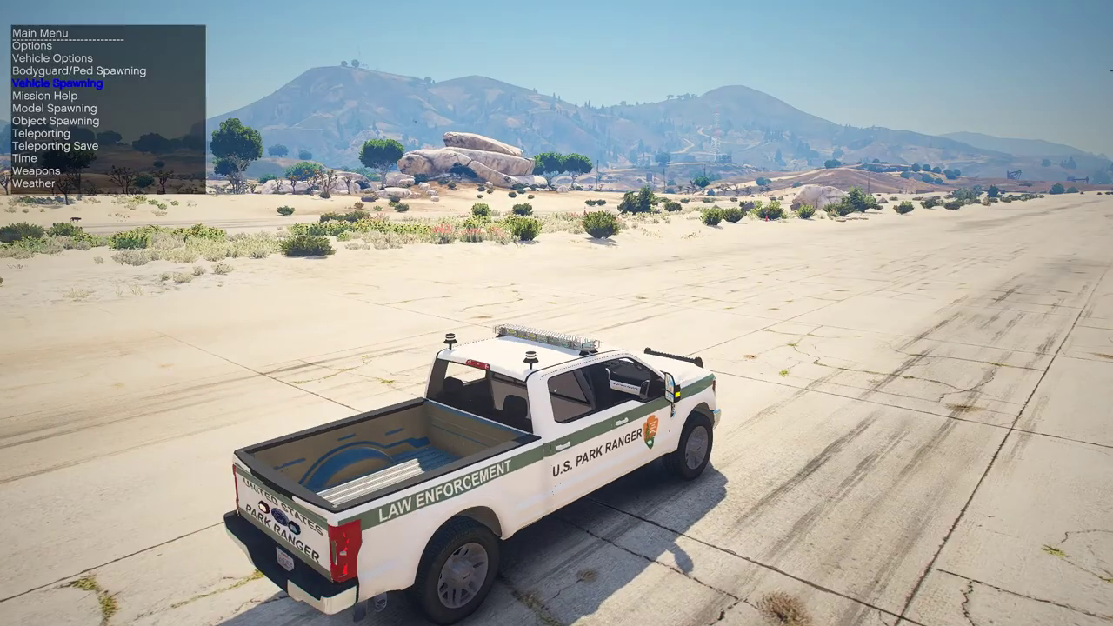
key("Up")
key("Up")
key("Up")
key("Up")
key("Up")
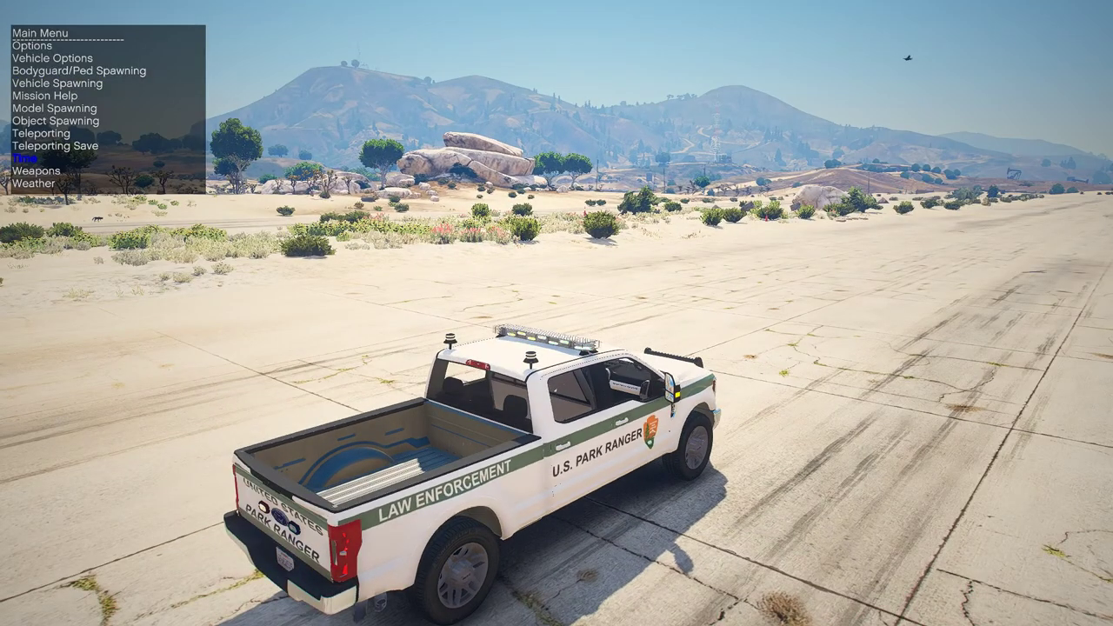
key("Return")
key("Down")
key("Down")
key("Down")
key("Down")
key("Down")
key("Down")
key("Down")
key("Down")
key("Return")
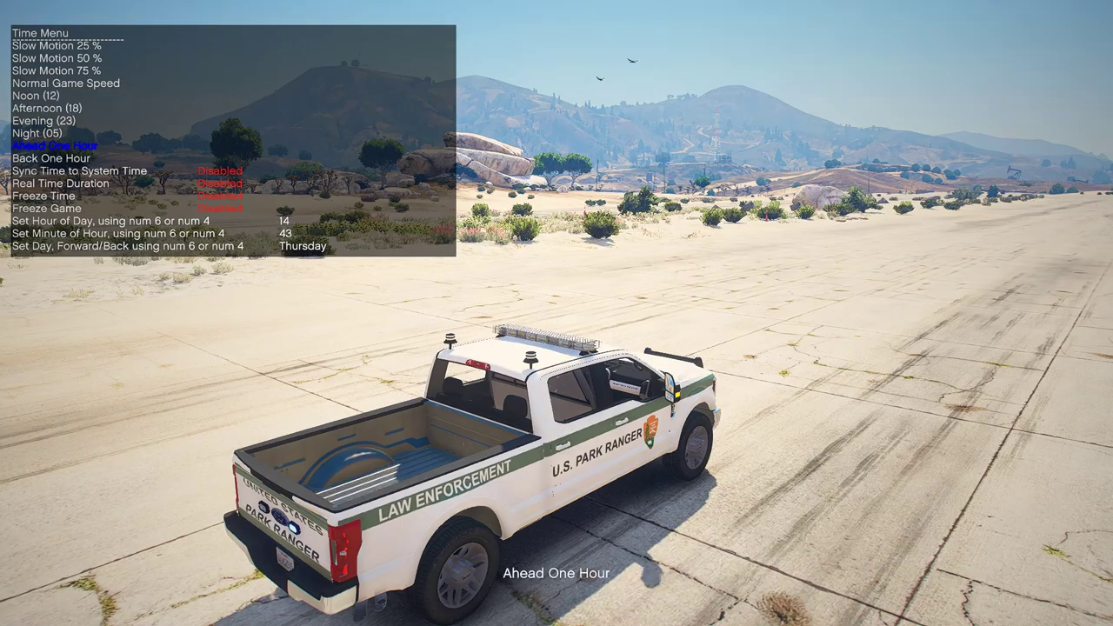
key("Return")
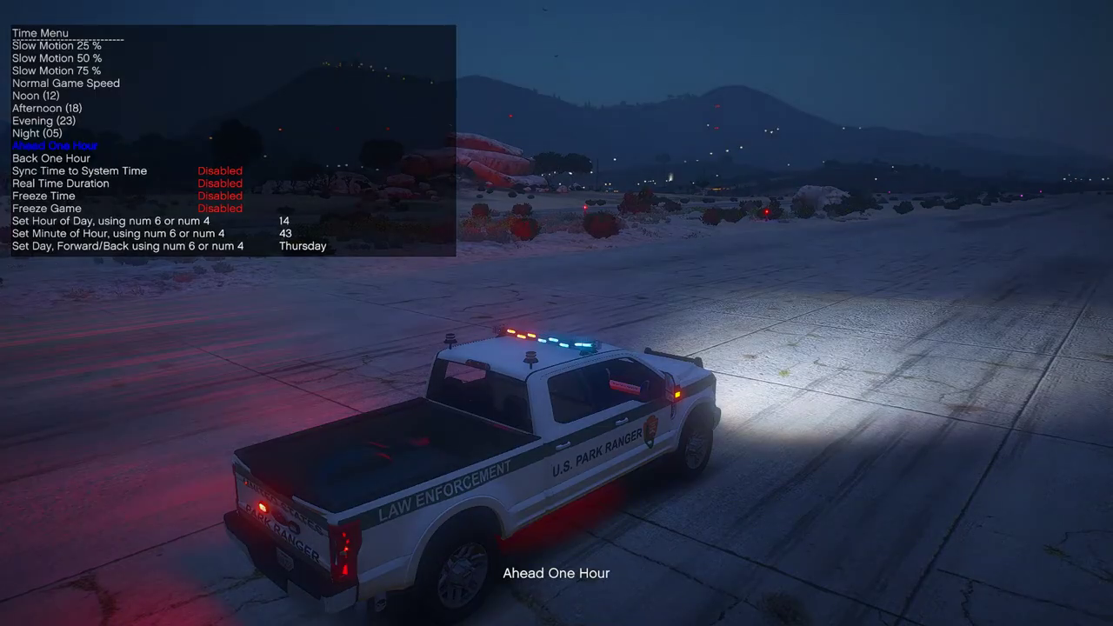
key("Return")
key("BackSpace")
key("BackSpace")
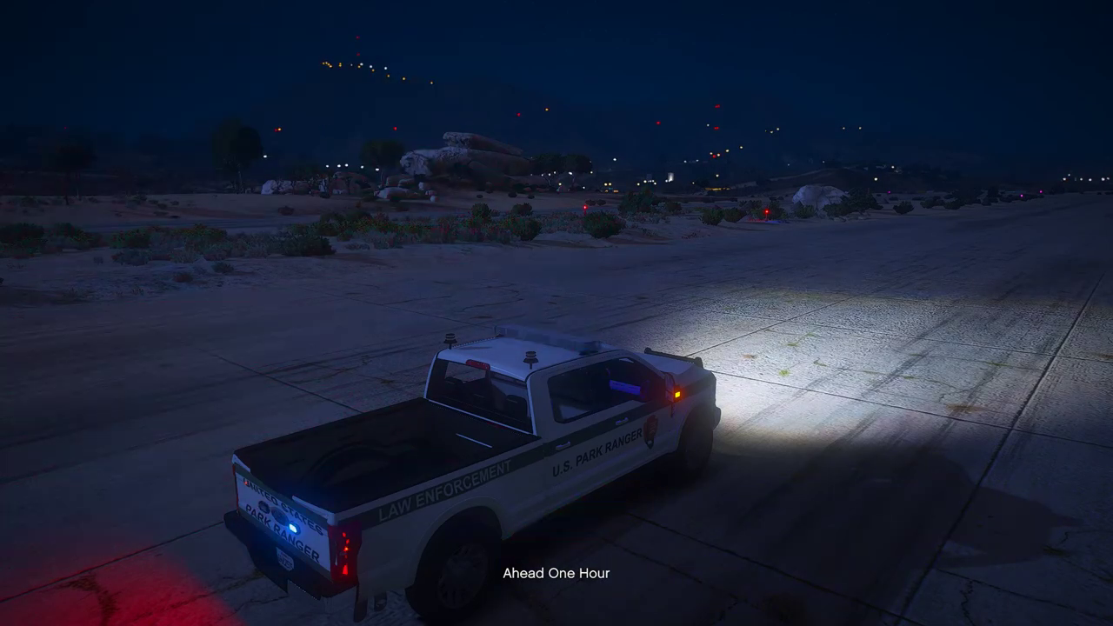